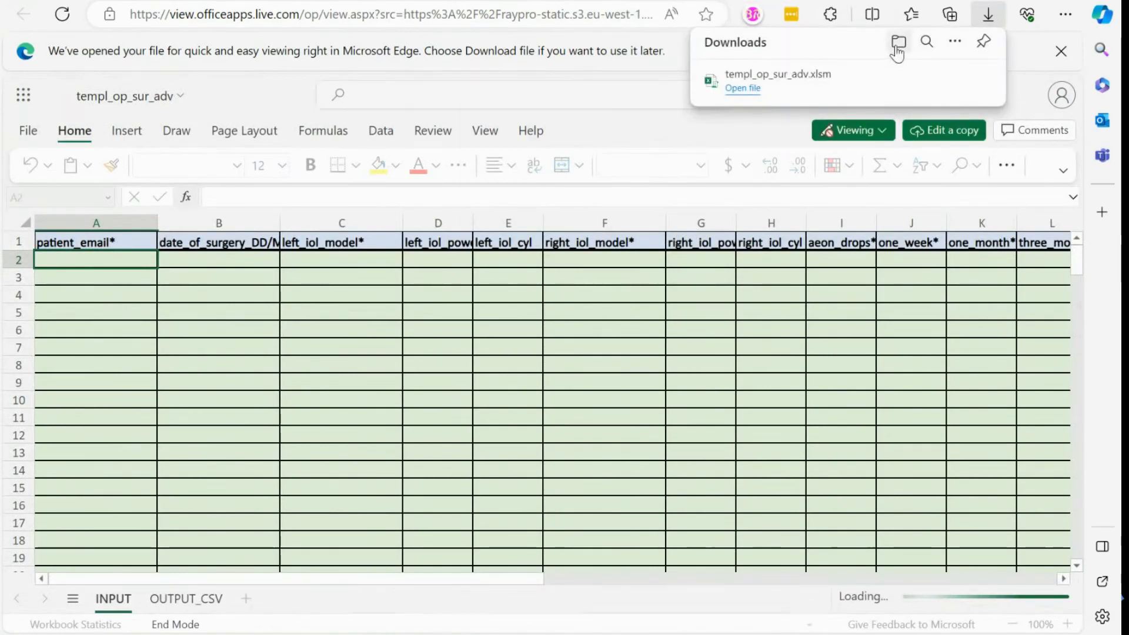
Move the downloaded templ_op_sur_adv template onto the Desktop and view the Desktop folder.
click(899, 41)
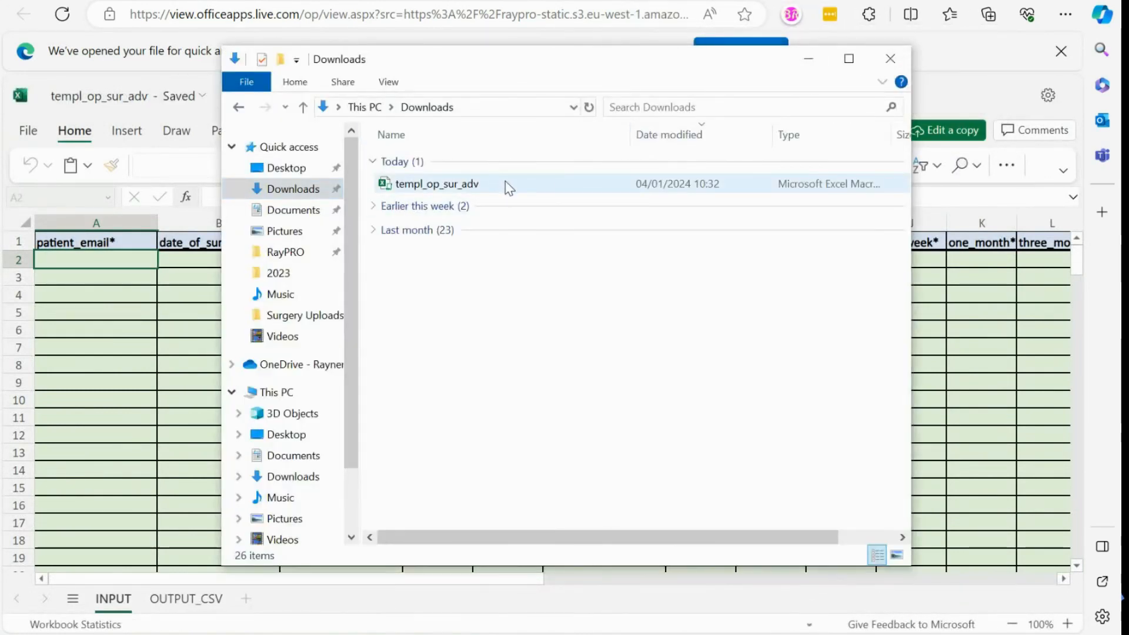
drag(509, 188, 305, 171)
click(304, 169)
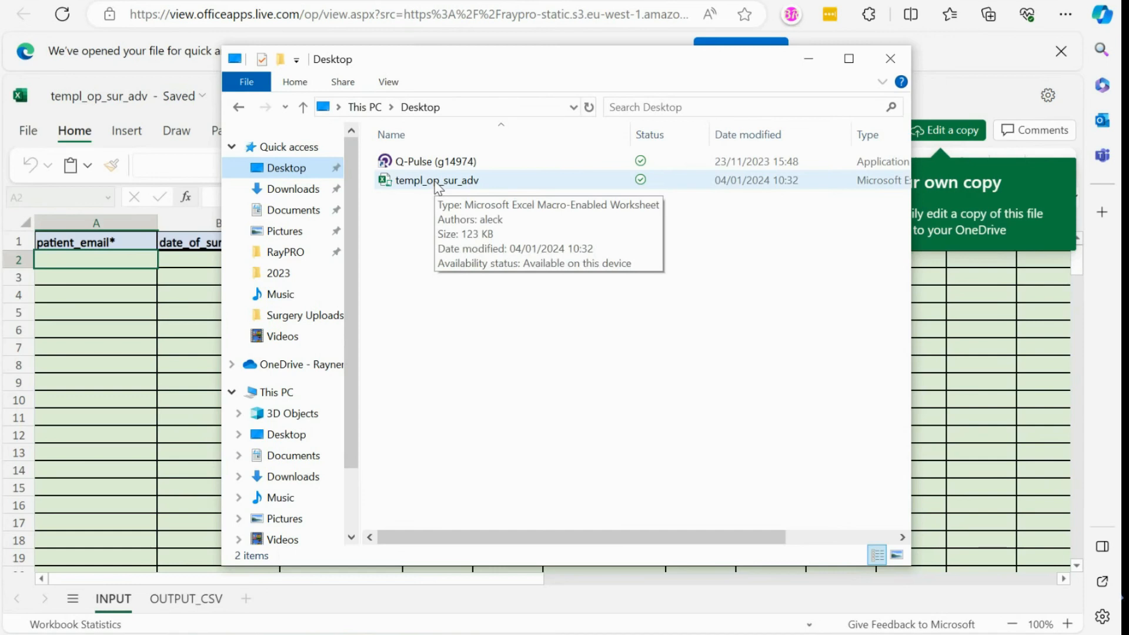
Tick Unblock in the templ_op_sur_adv file's Properties and apply it.
click(437, 183)
right_click(436, 182)
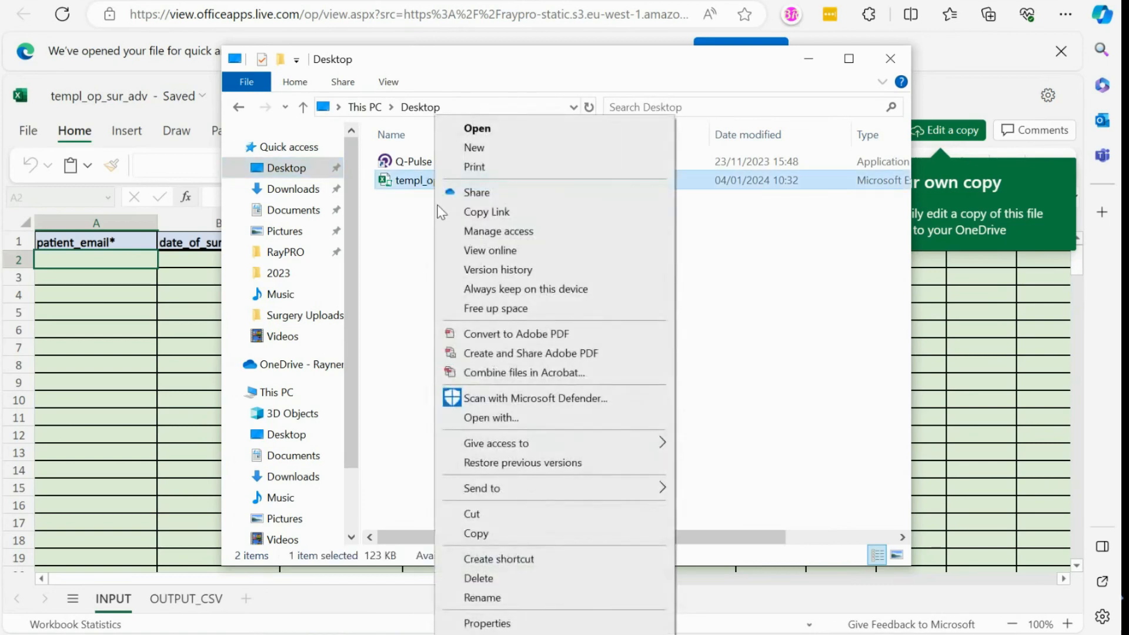
click(497, 624)
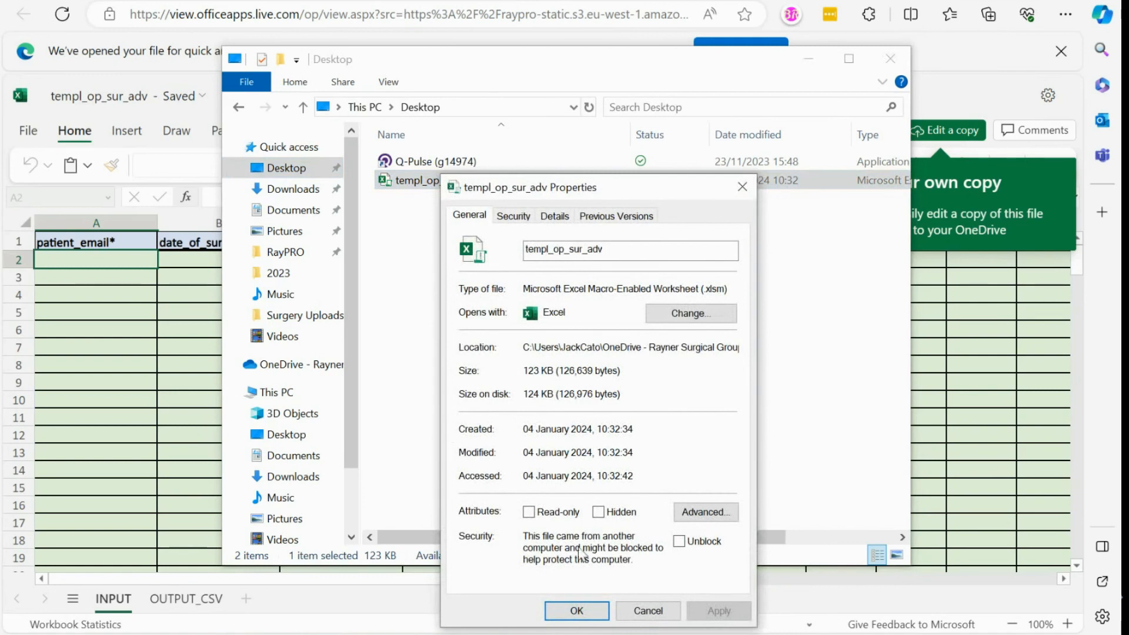
click(681, 543)
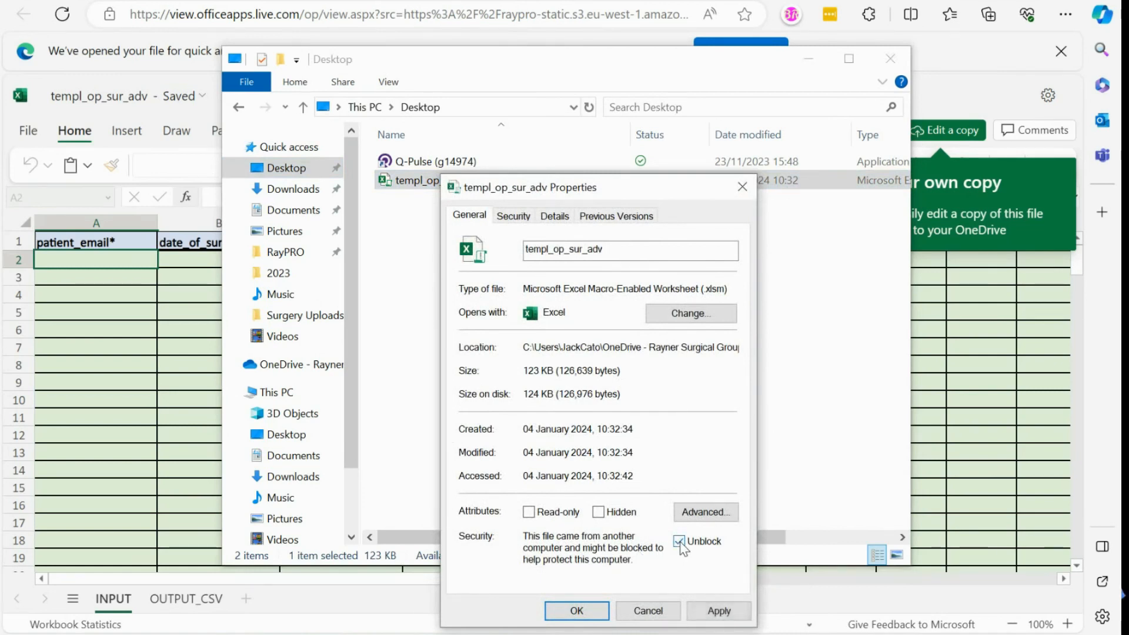
click(718, 611)
click(577, 611)
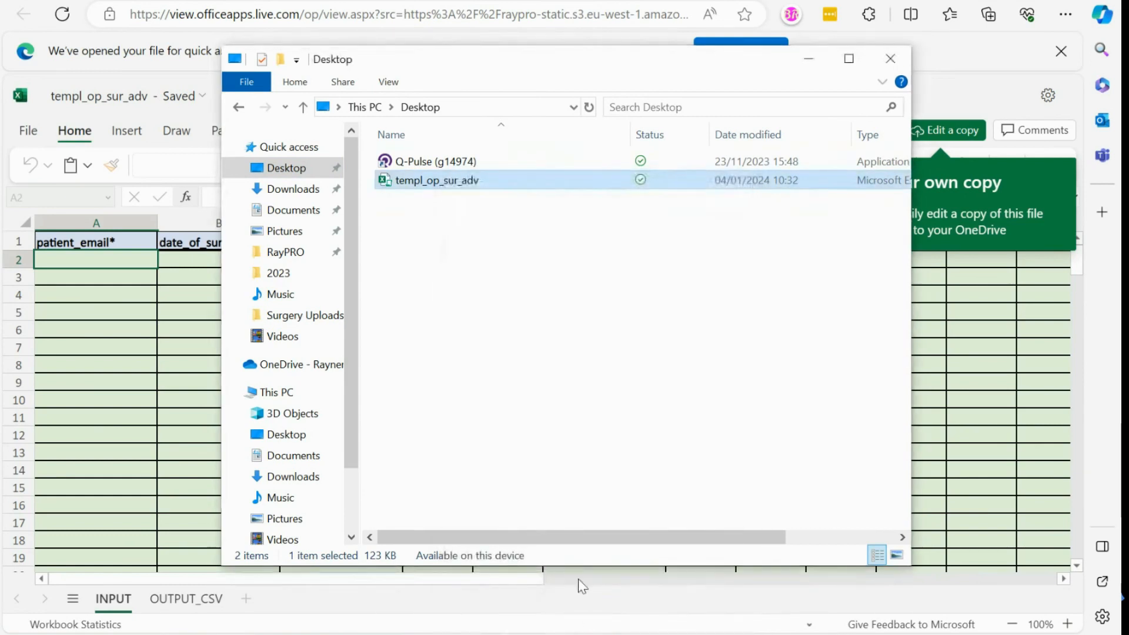
Open templ_op_sur_adv in Excel and select the example cells in columns A, B, C, G and H.
double_click(485, 180)
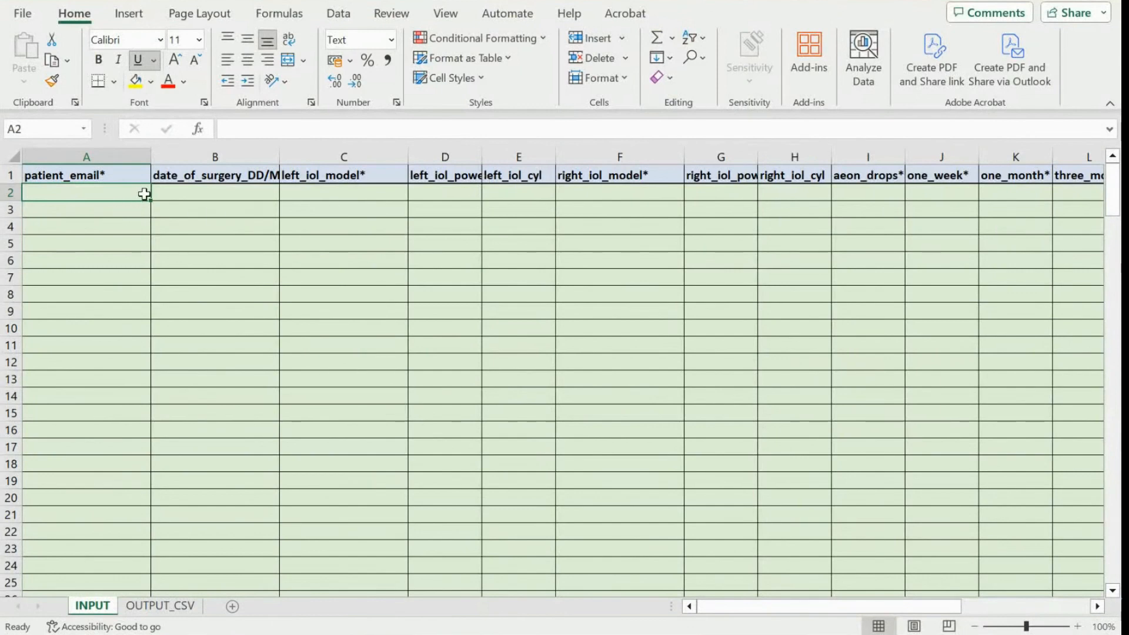
drag(124, 187, 121, 263)
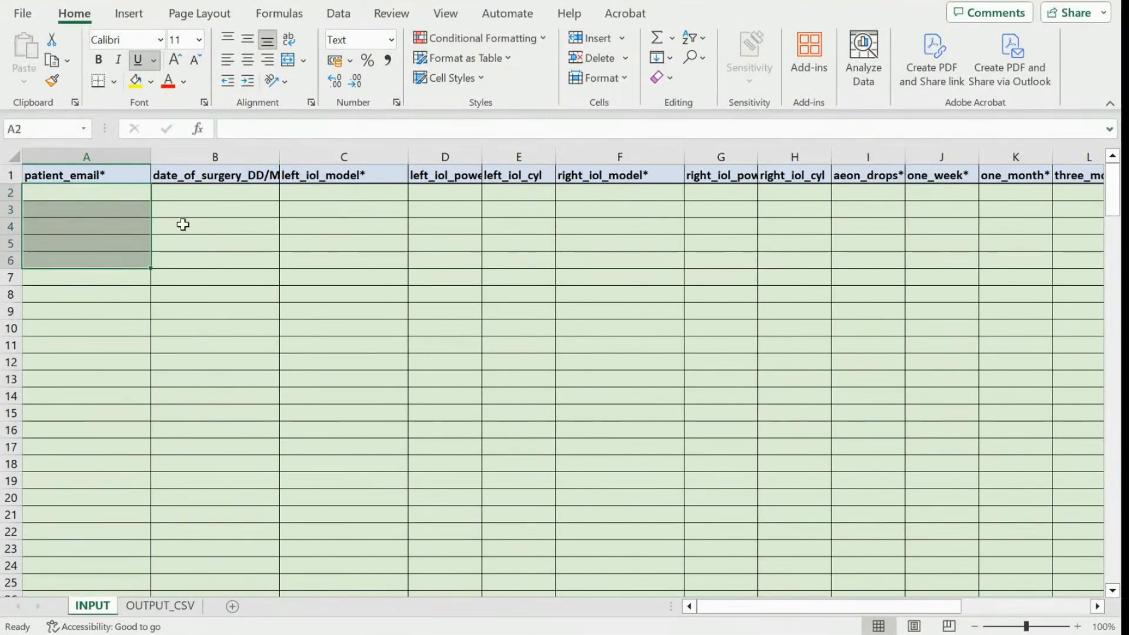
drag(202, 195, 199, 274)
click(335, 196)
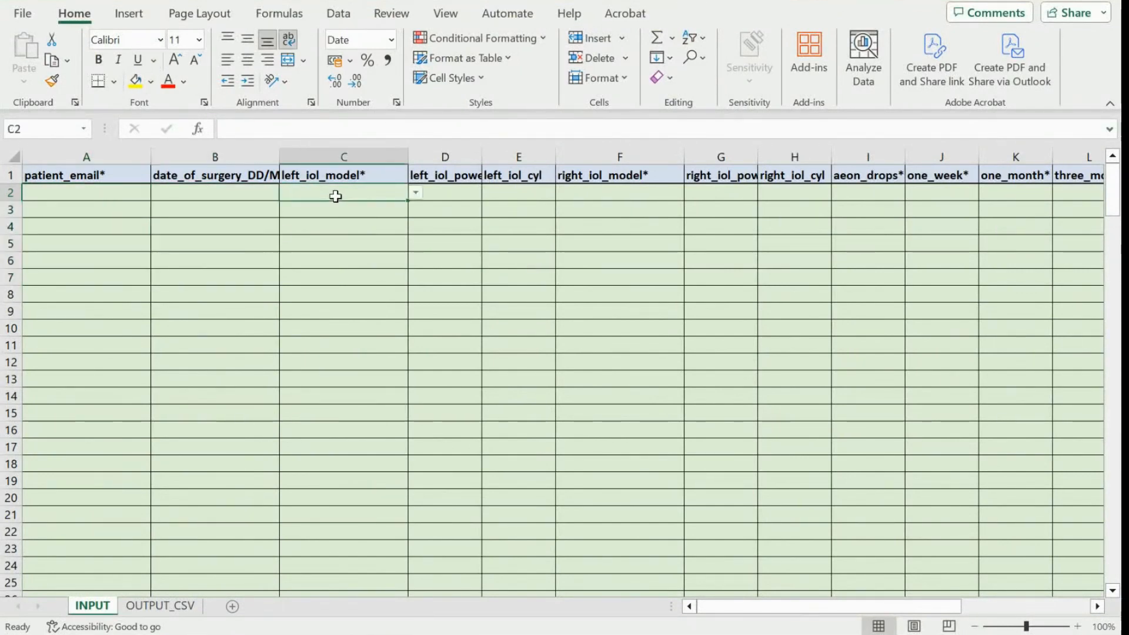
drag(335, 196, 338, 278)
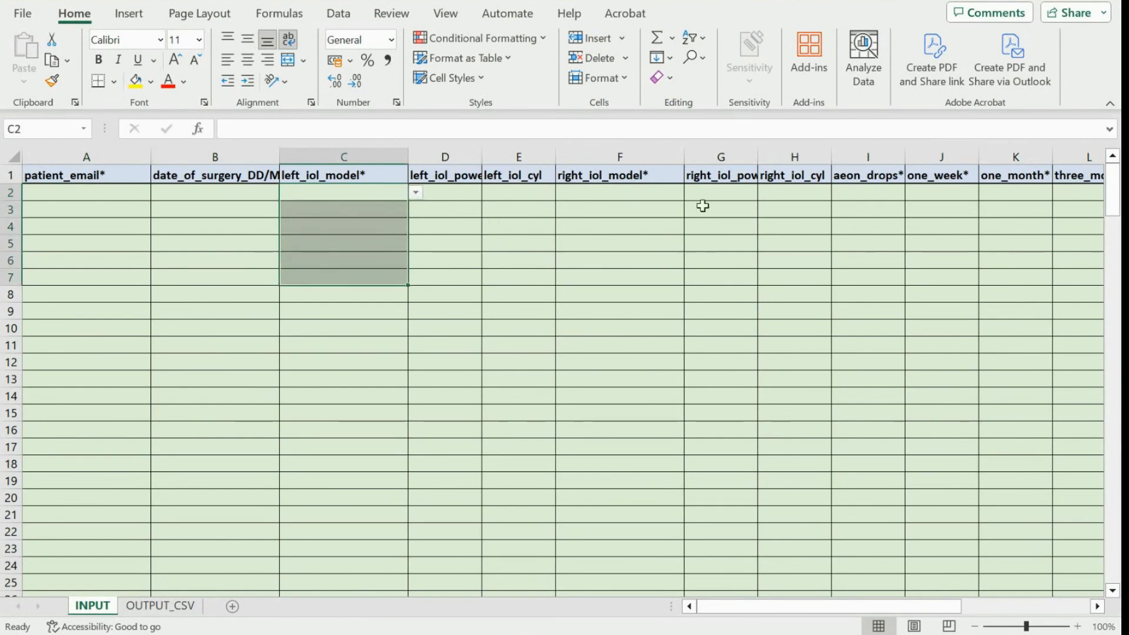
scroll(888, 215, right, 3)
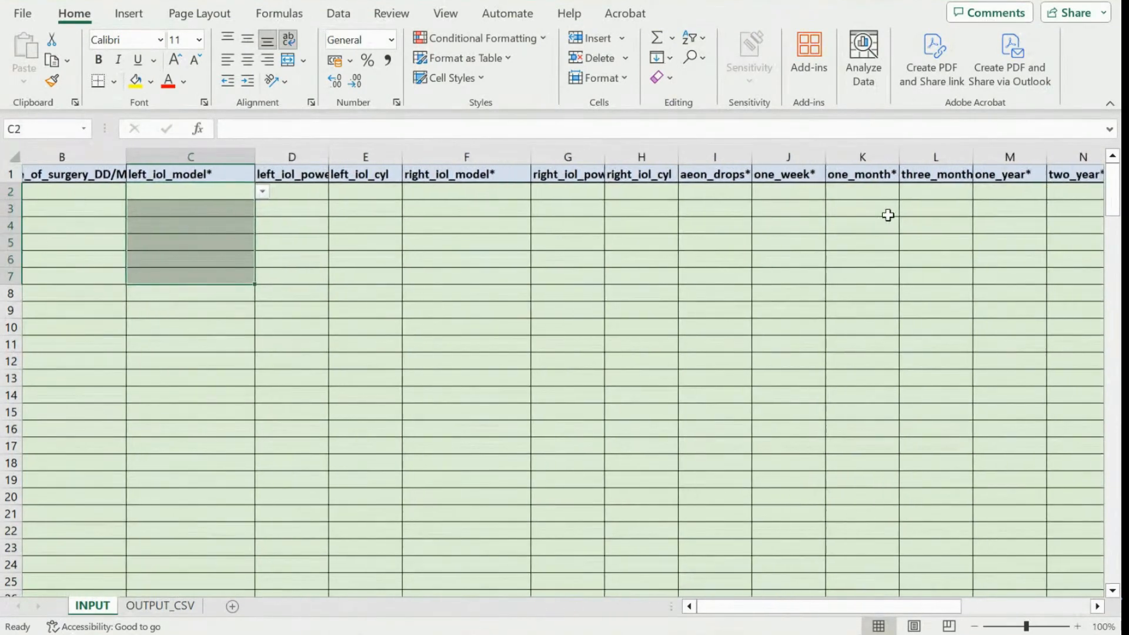
scroll(888, 215, right, 3)
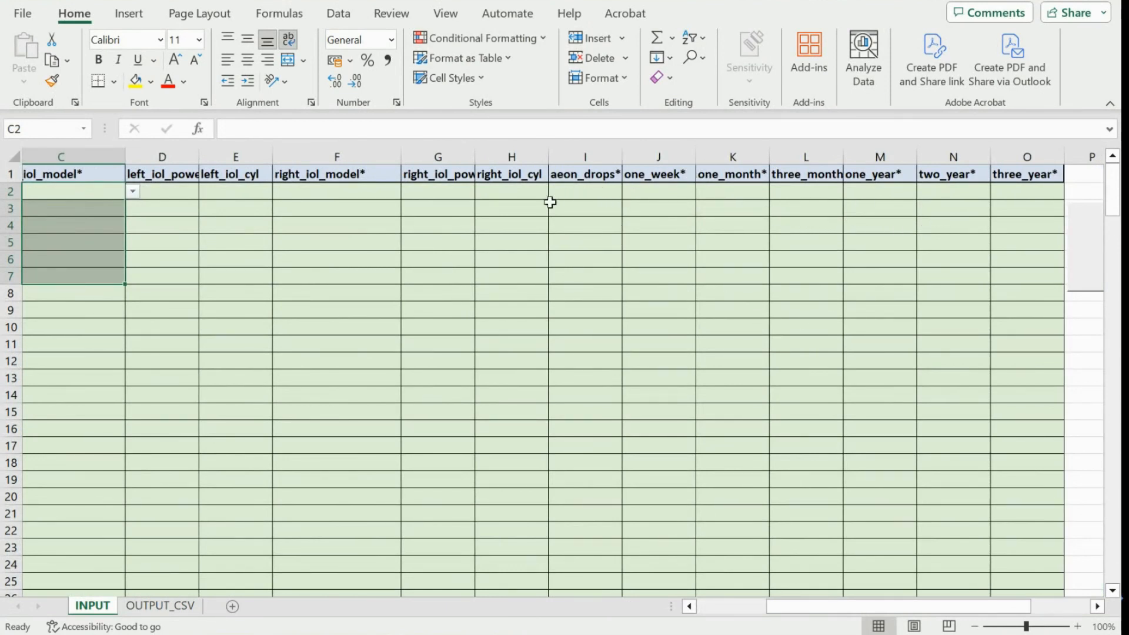
drag(446, 197, 504, 327)
scroll(302, 300, left, 1)
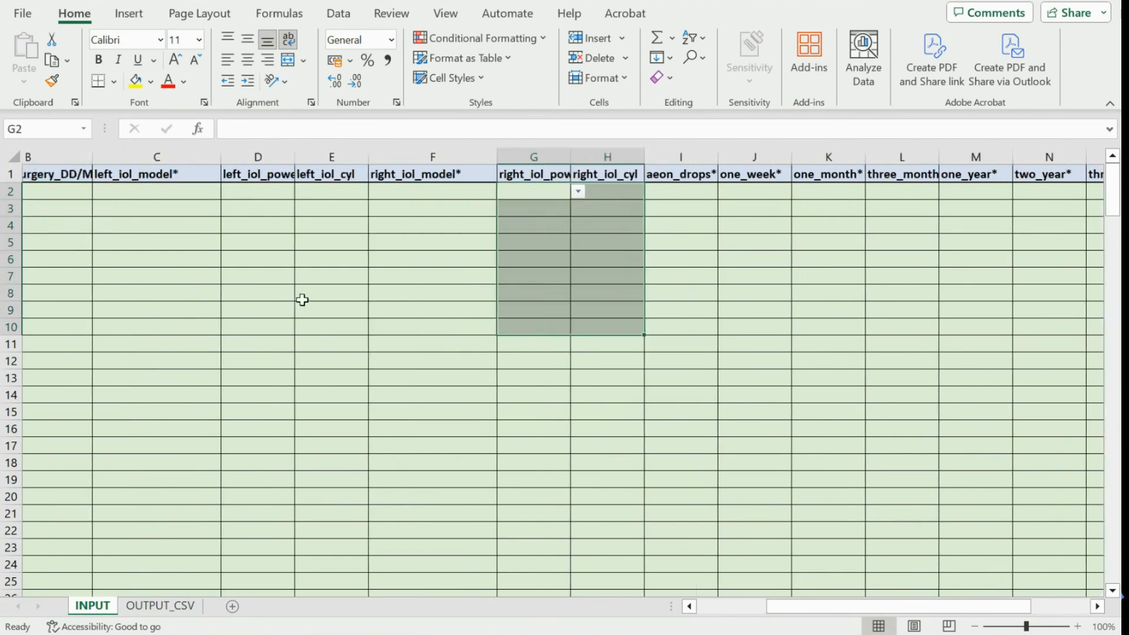
scroll(303, 300, left, 2)
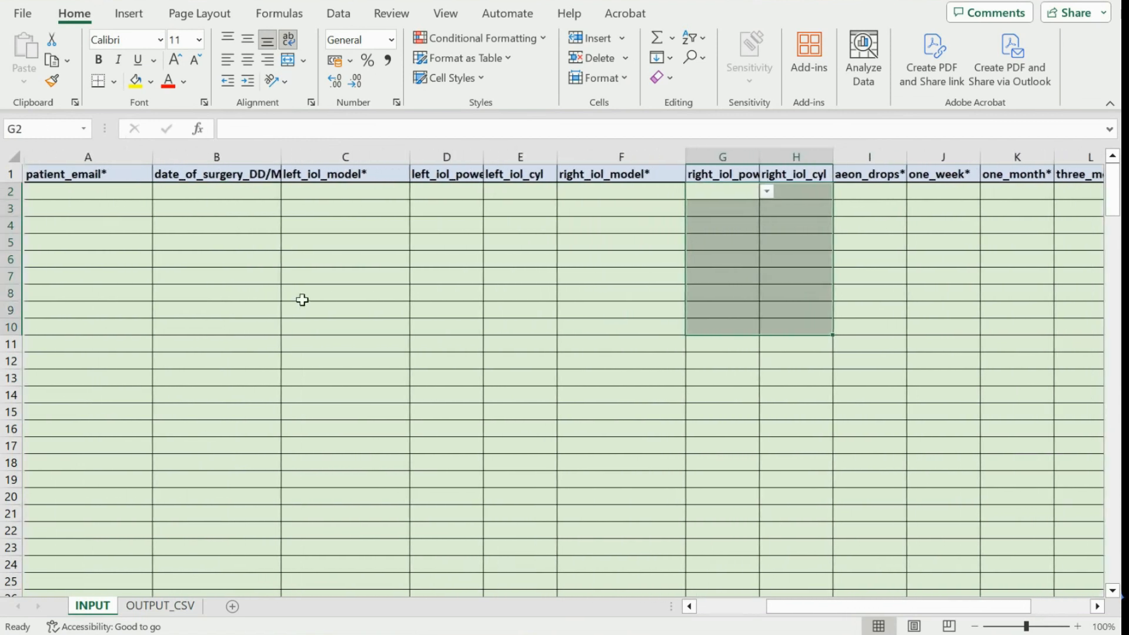
Enter the first patient's e-mail, surgery date 04/01/2024 and Rayner RayOne EMV left lens.
click(48, 193)
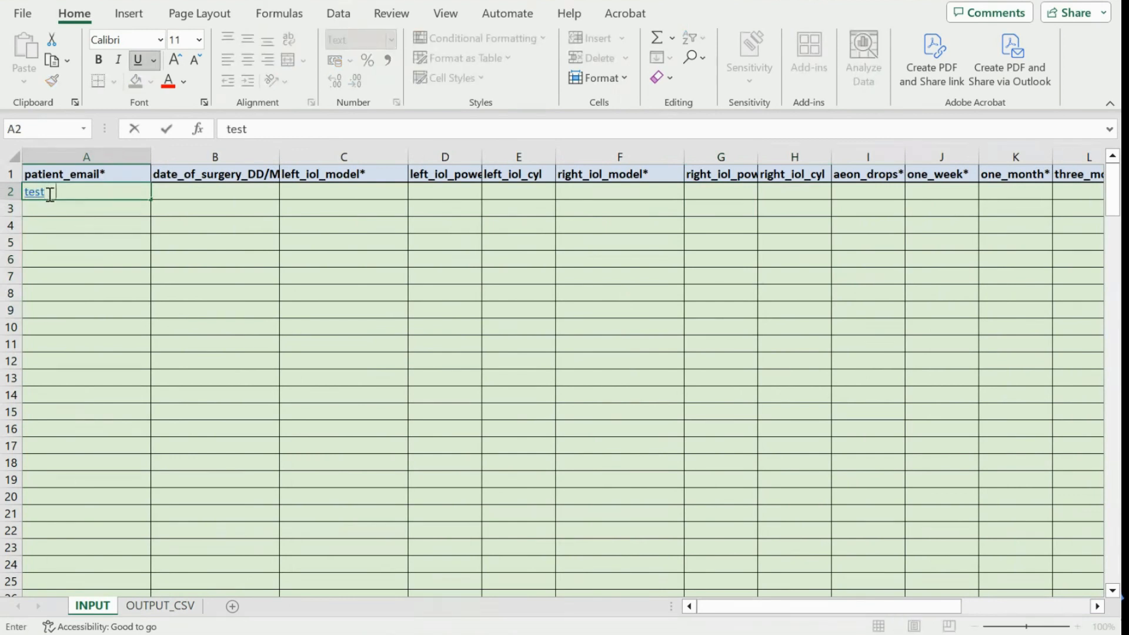
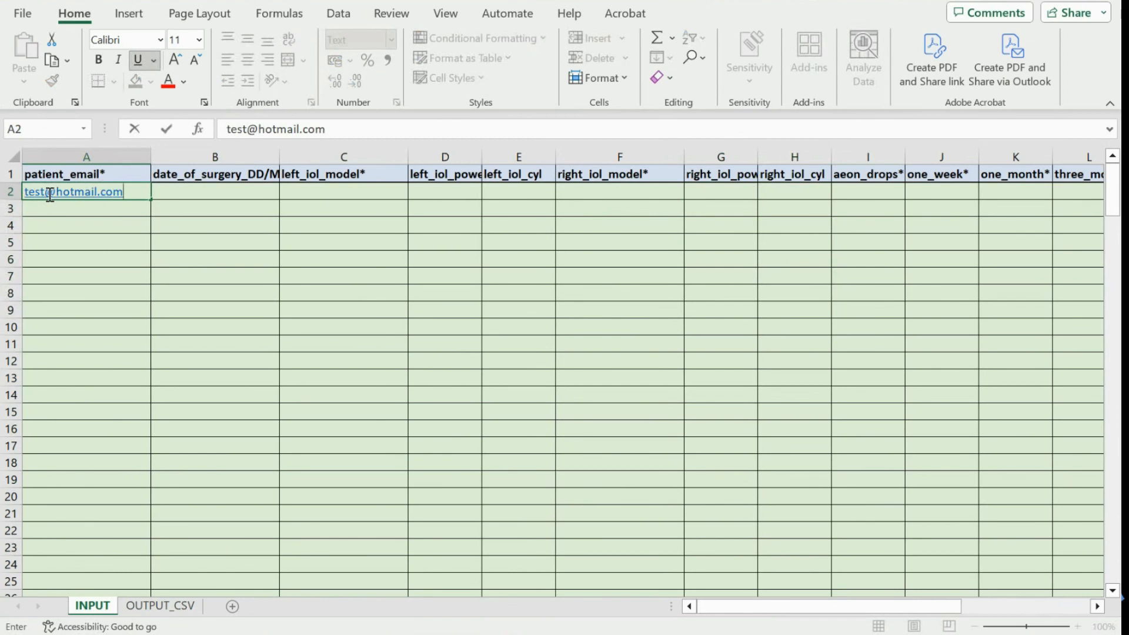
click(183, 191)
text(04/01/)
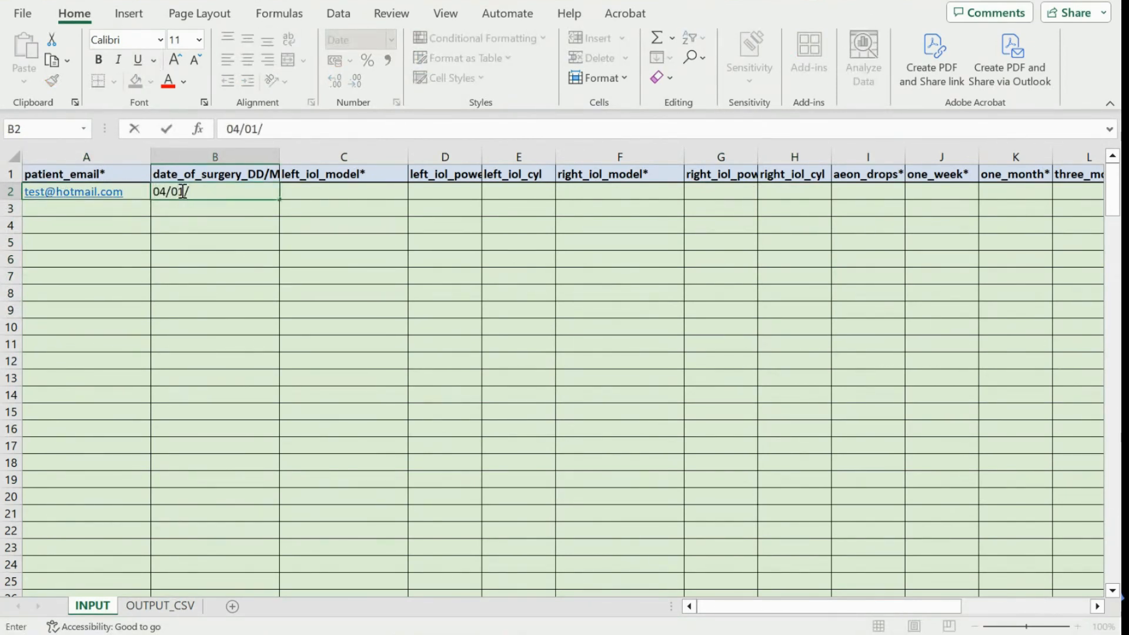
text(2024)
click(338, 193)
text(r Ray)
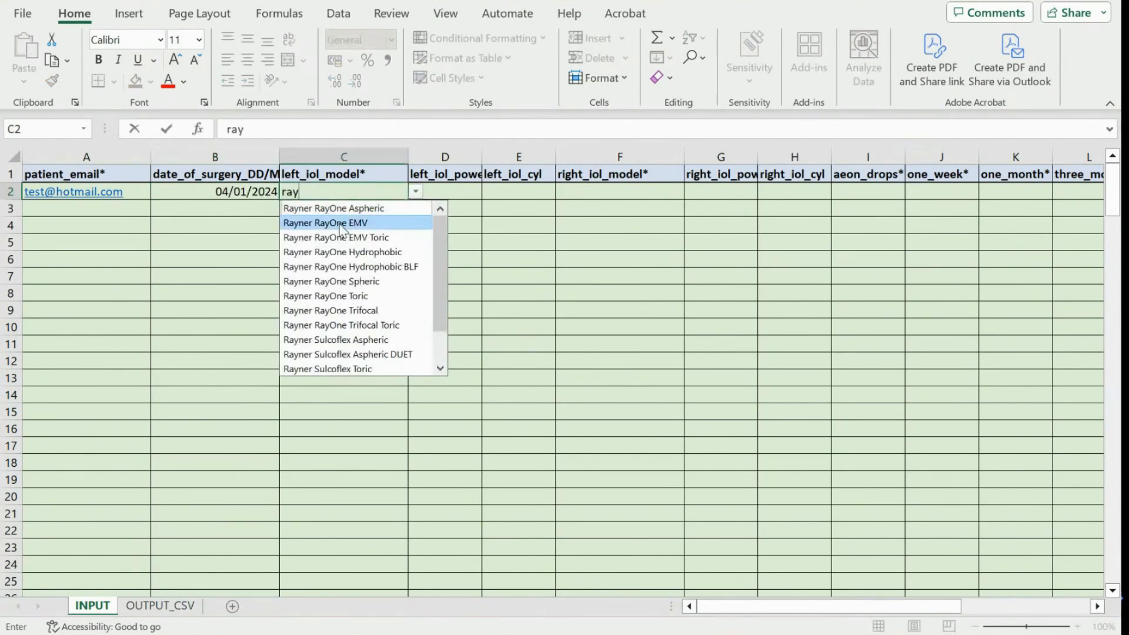
click(360, 221)
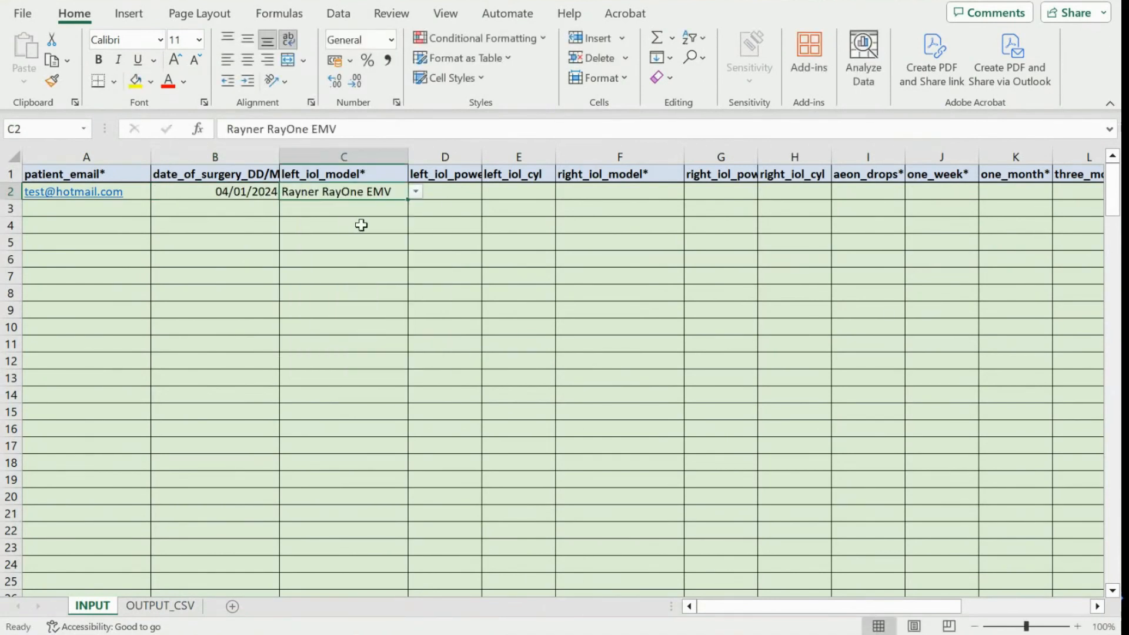
Choose Rayner RayOne EMV as the first patient's right lens model in F2.
click(608, 198)
text(ray)
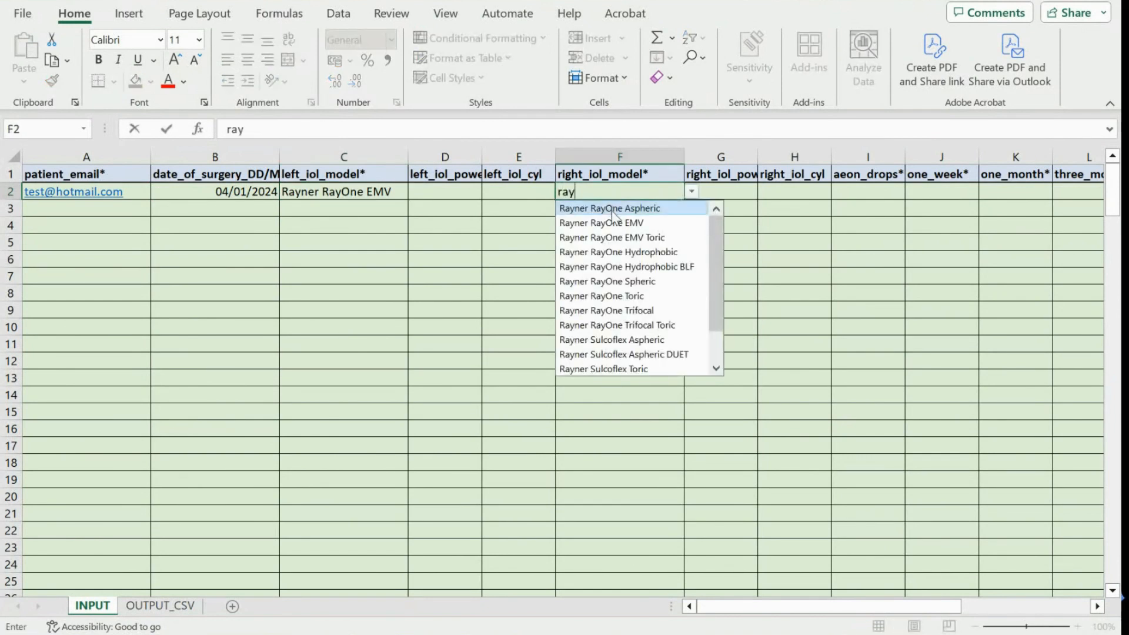
click(611, 222)
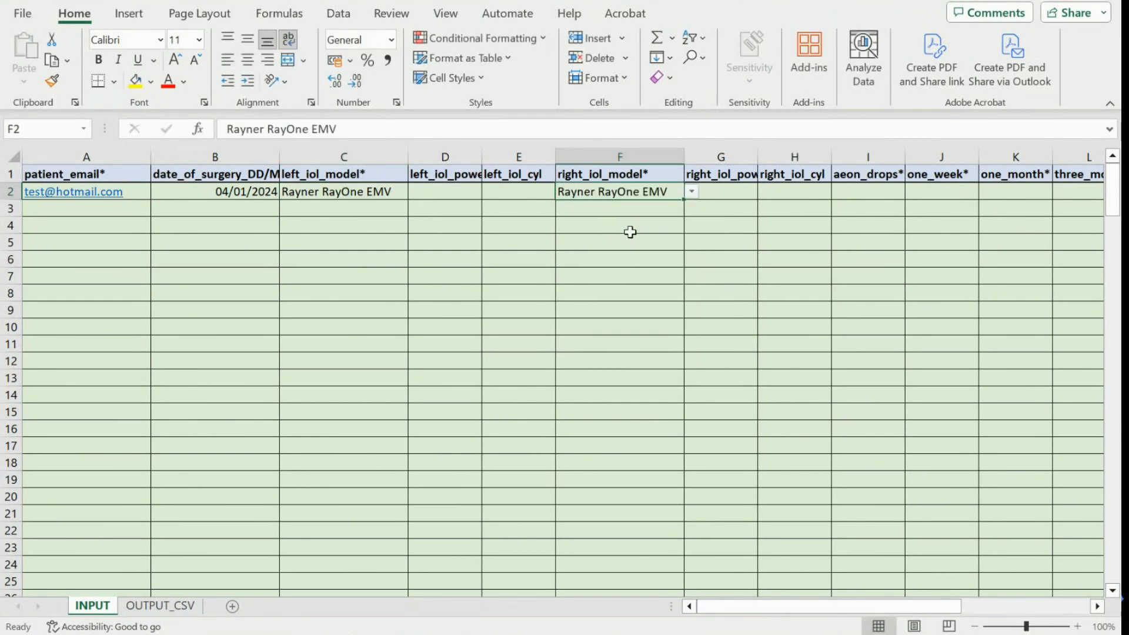
click(692, 192)
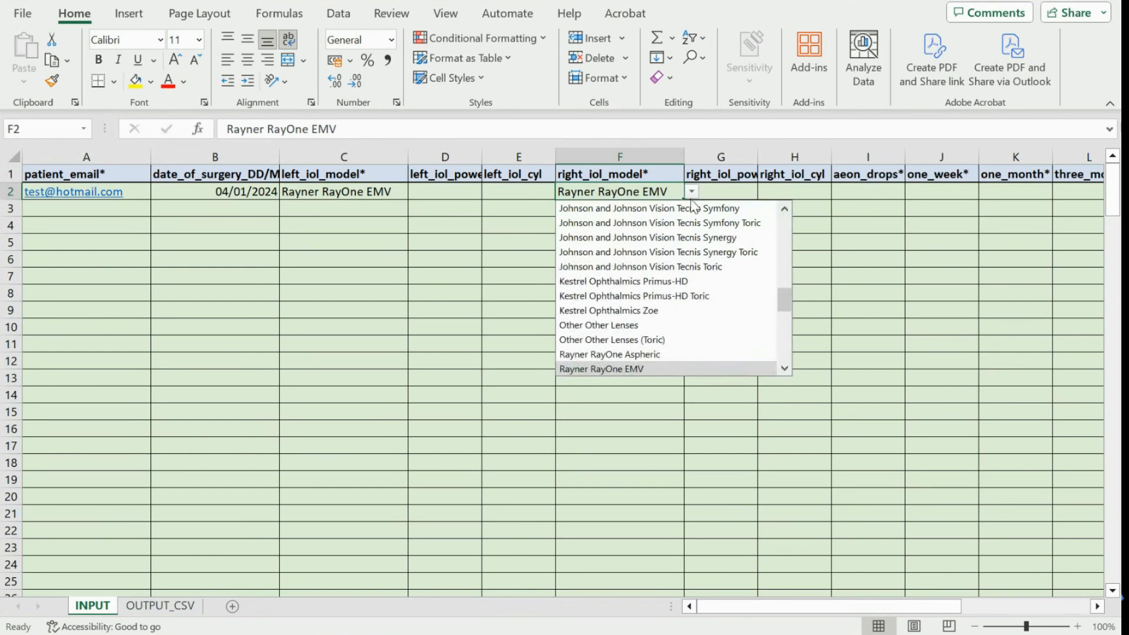
scroll(668, 277, up, 12)
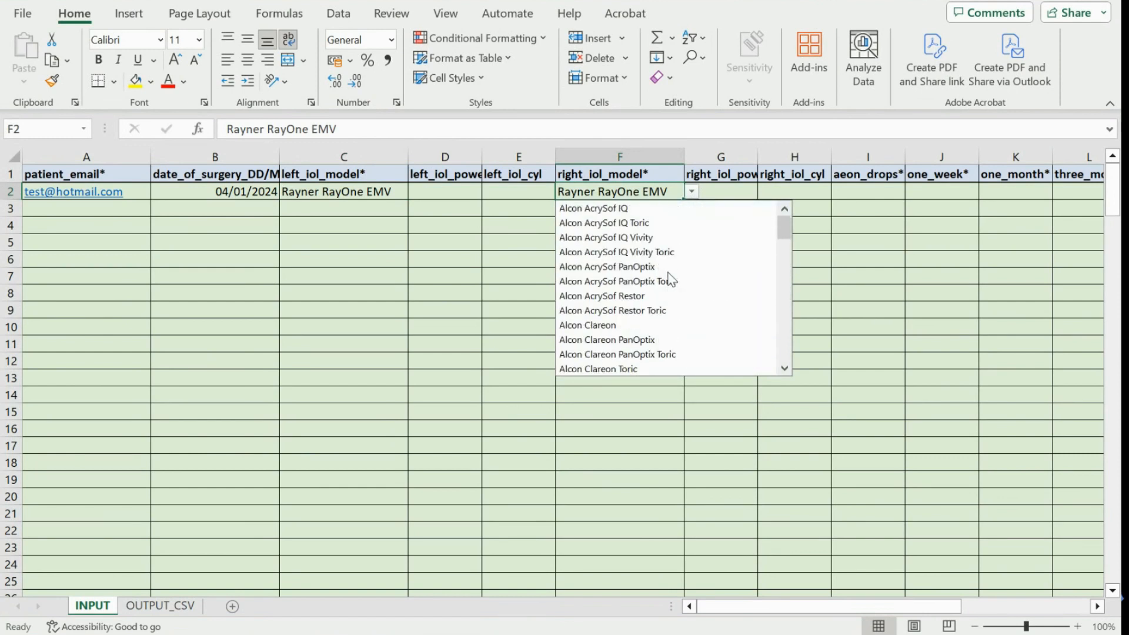
scroll(668, 277, down, 8)
scroll(668, 277, up, 8)
click(876, 311)
scroll(782, 243, right, 1)
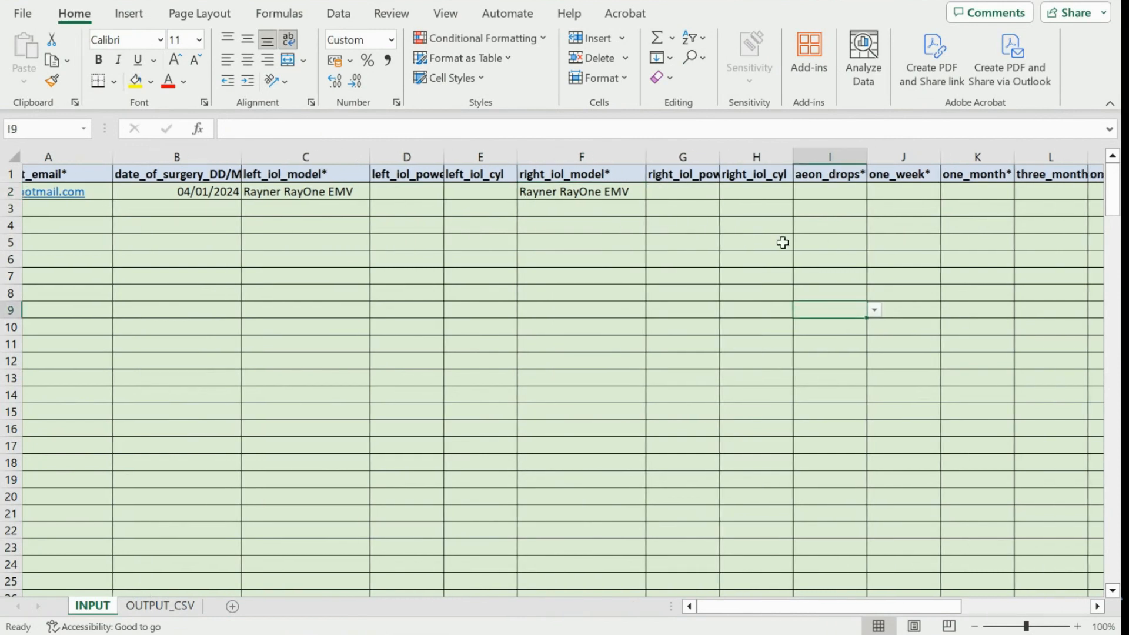
scroll(782, 242, right, 2)
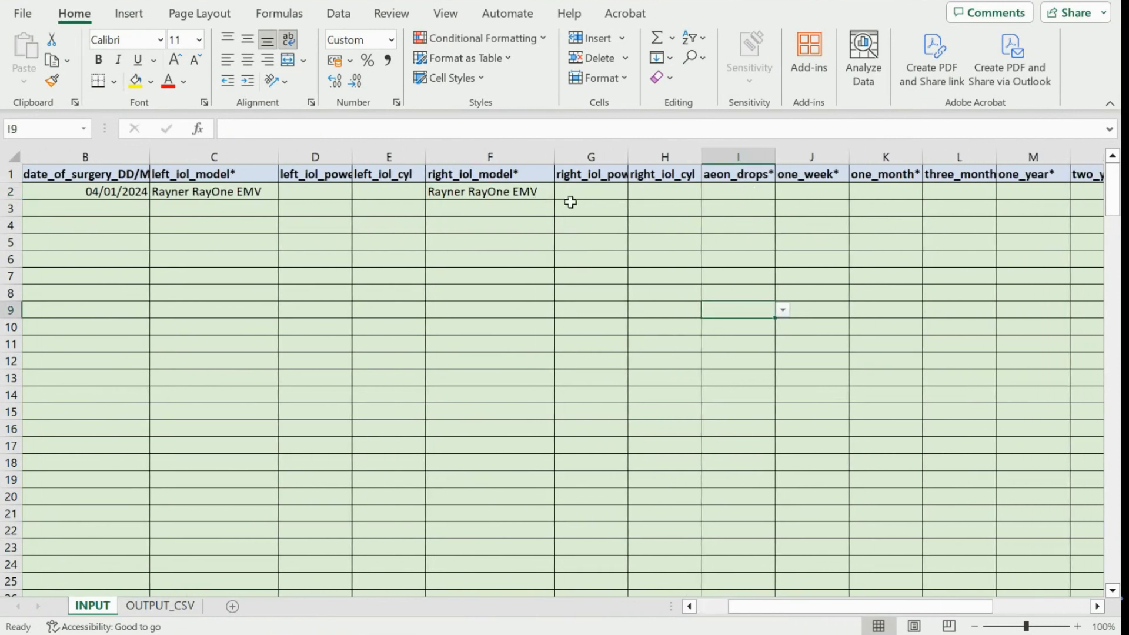
Set I2 aeon_drops to TRUE and fill FALSE from one_week through three_year.
click(739, 191)
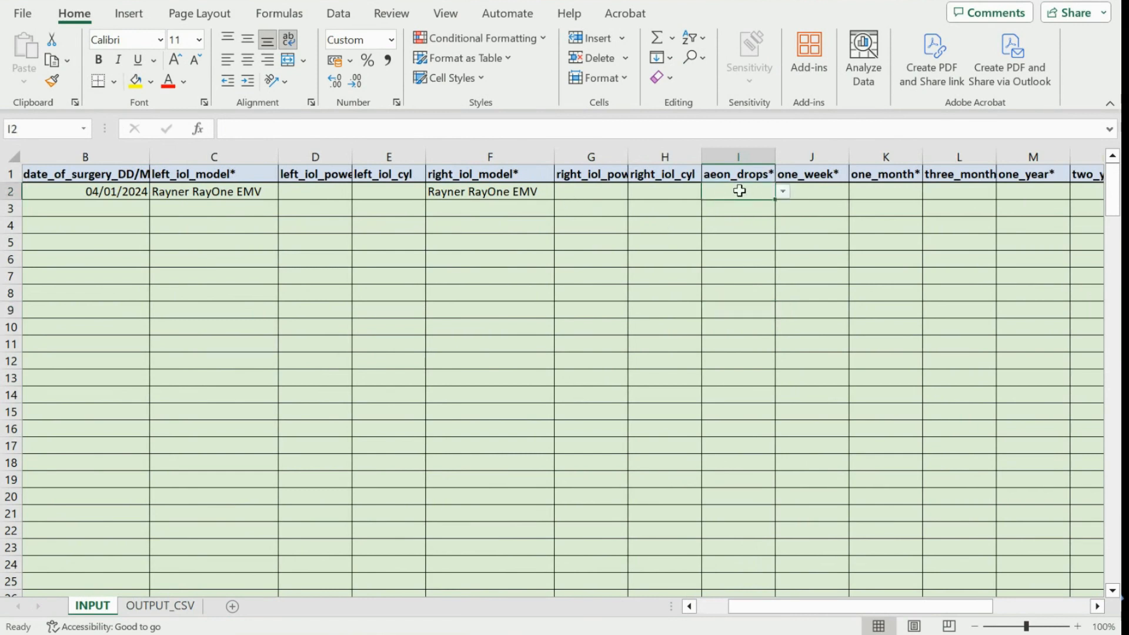
text(tr)
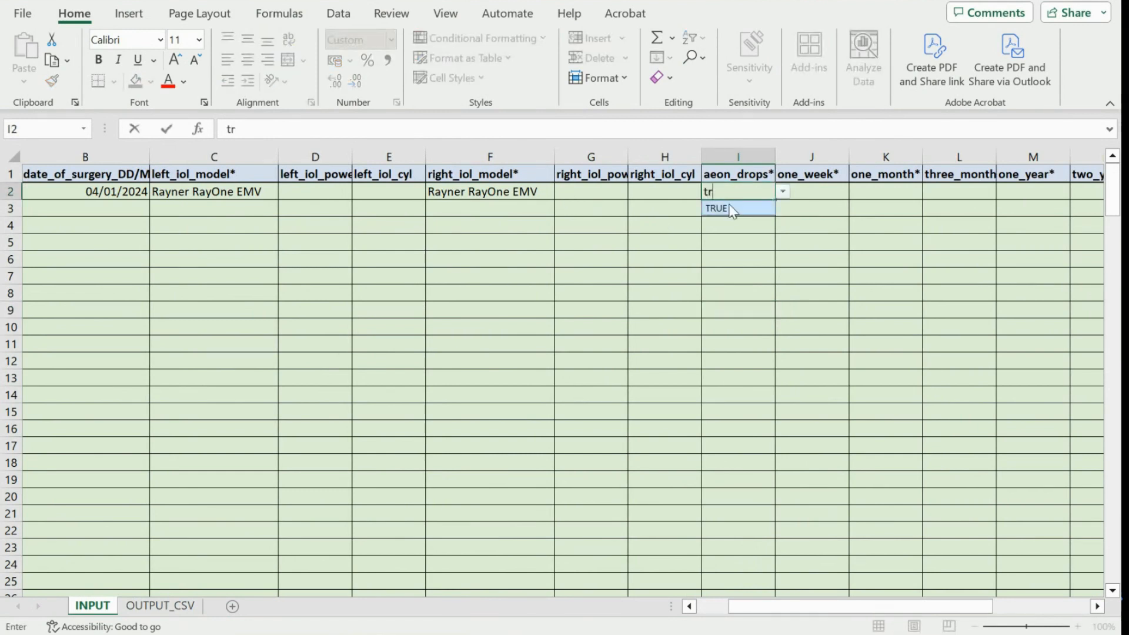
click(730, 208)
click(835, 189)
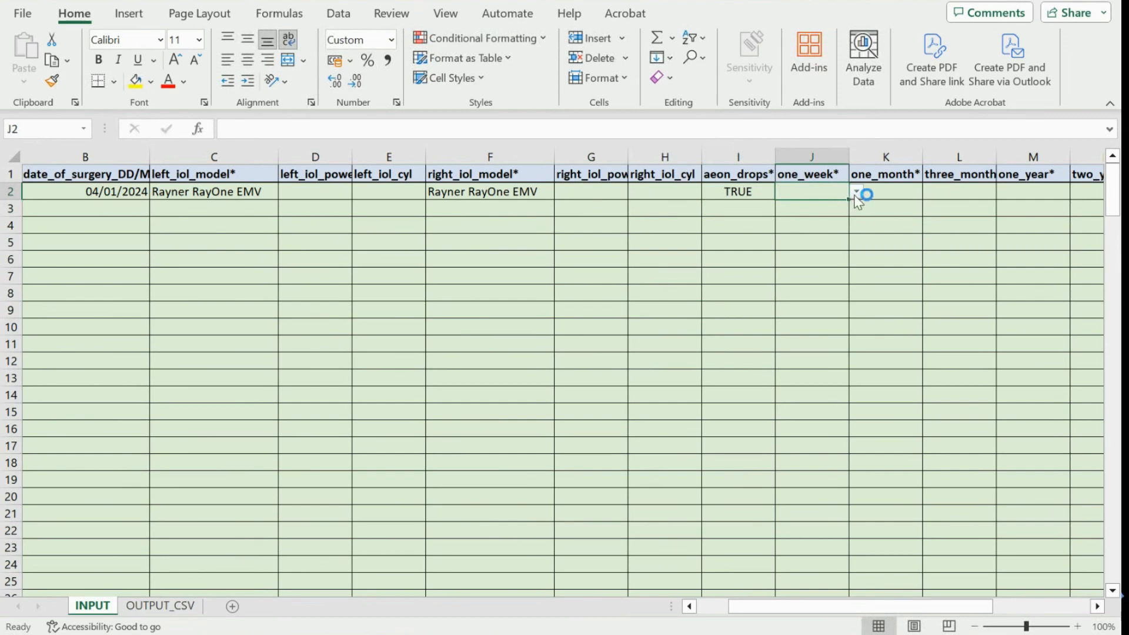
click(856, 191)
click(838, 221)
click(872, 190)
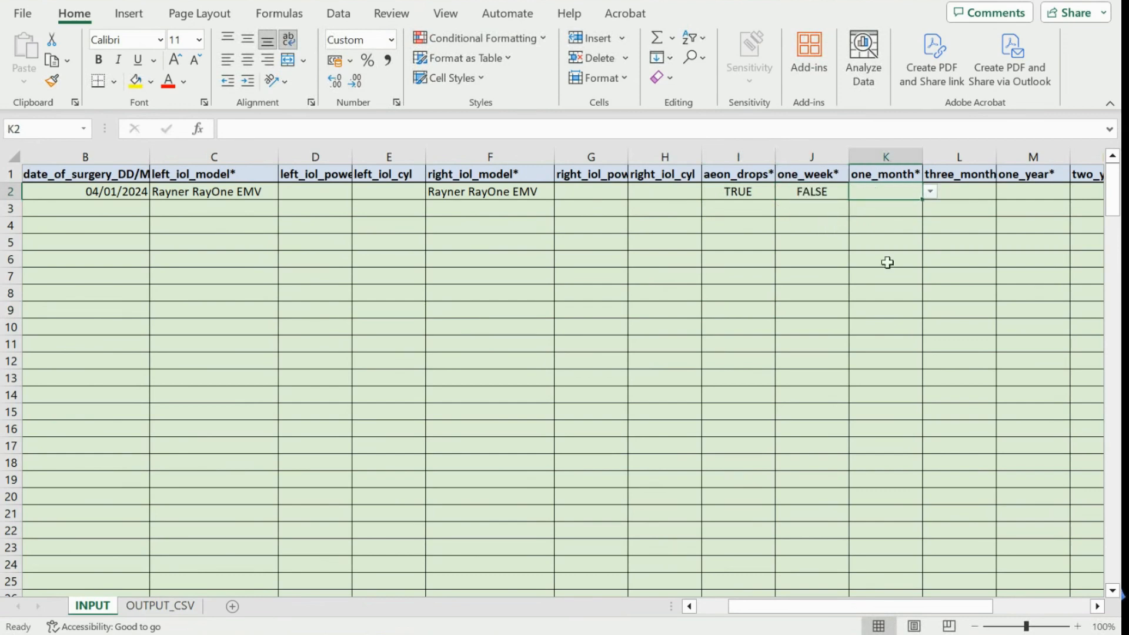
click(829, 194)
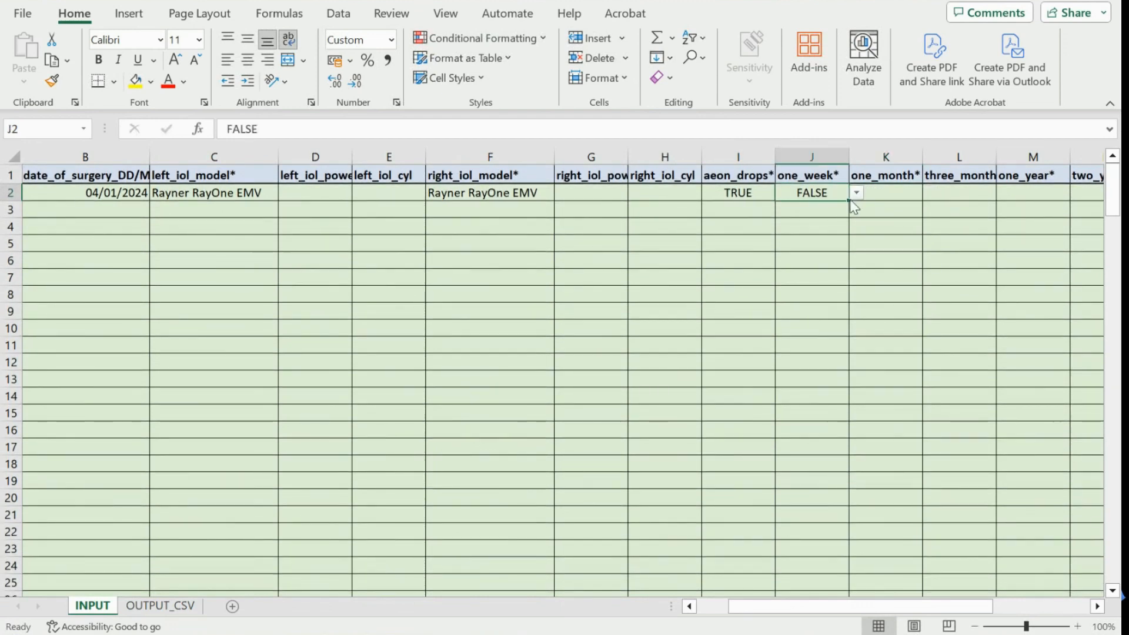
drag(850, 201, 1071, 207)
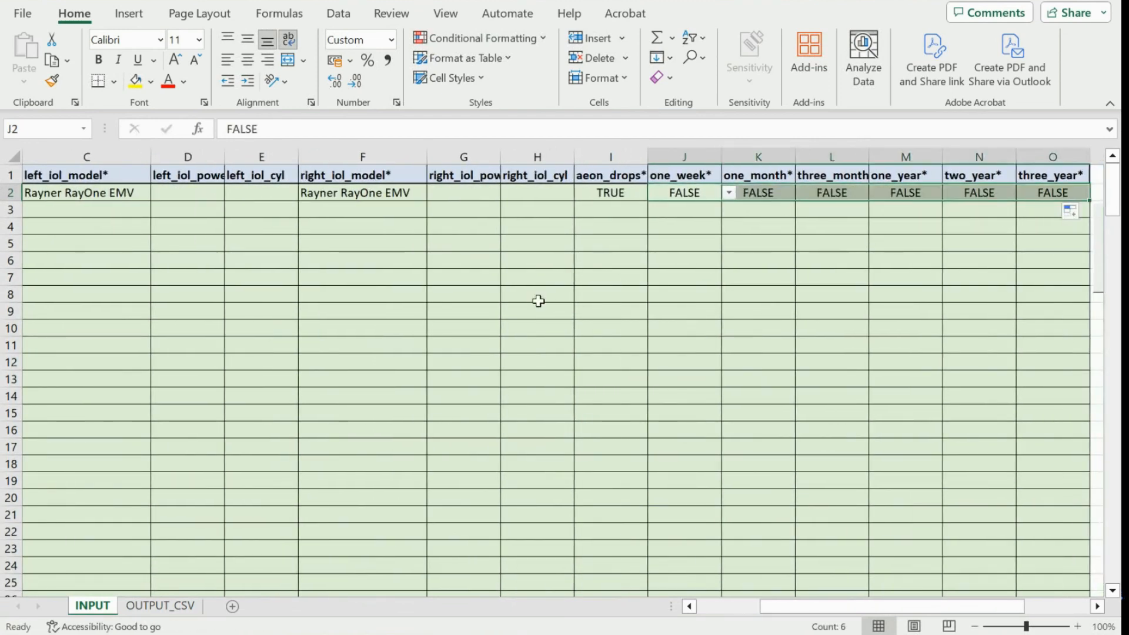
scroll(537, 300, left, 3)
Extend the 04/01/2024 surgery date from B2 down to row 5.
click(100, 216)
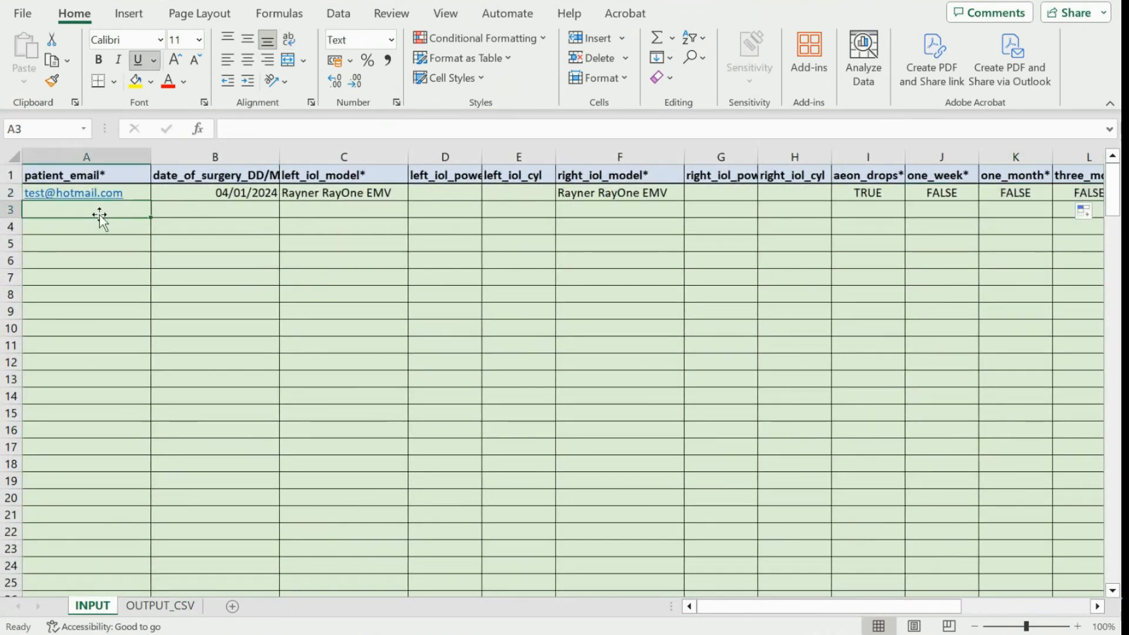
click(260, 193)
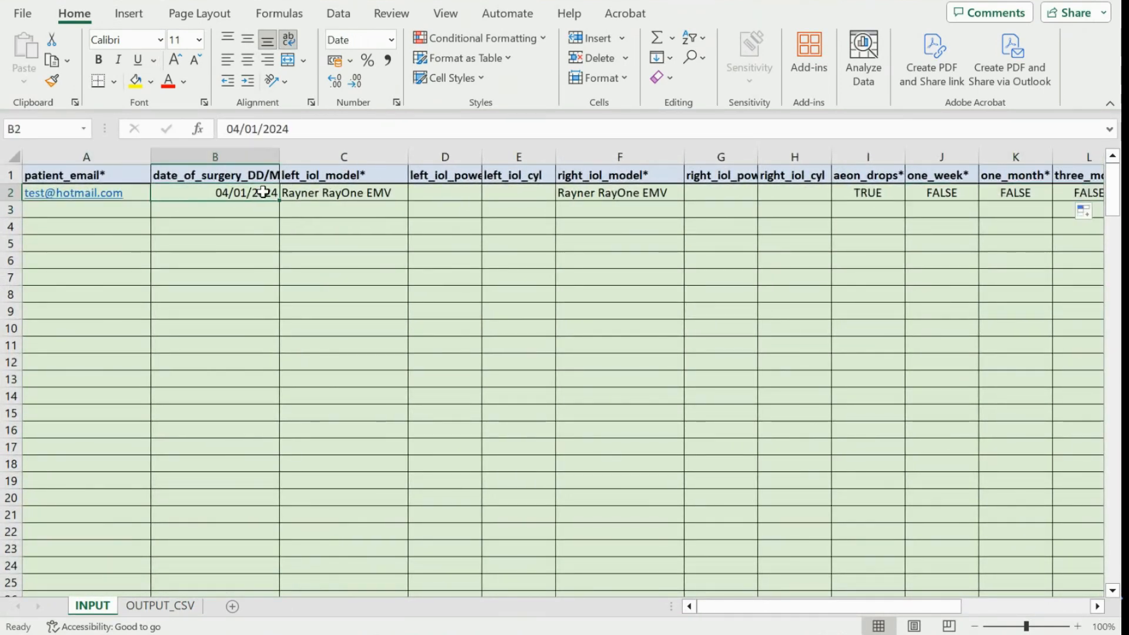
drag(278, 201, 278, 249)
Copy the same date down, then enter patient two's e-mail and Rayner RayOne EMV Toric left lens.
click(293, 269)
click(318, 285)
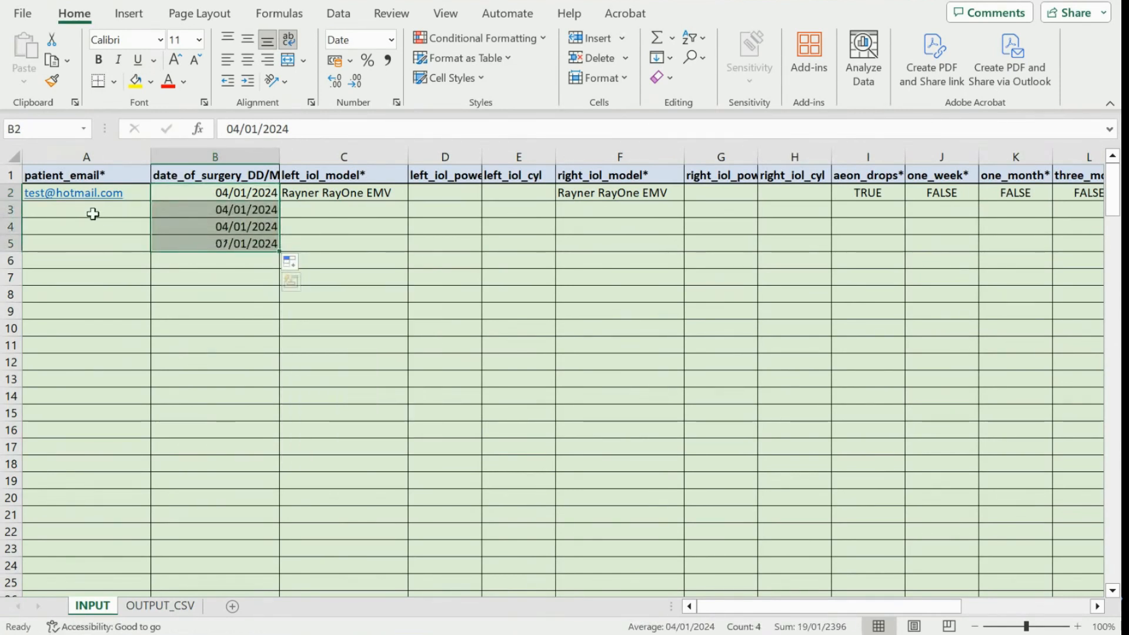
click(87, 210)
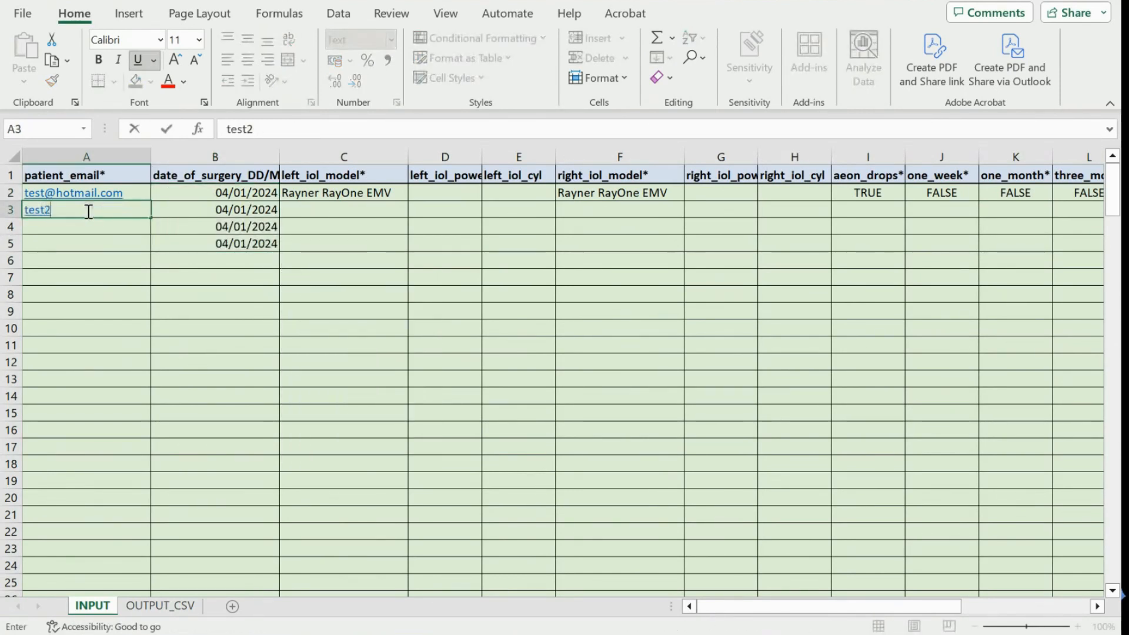
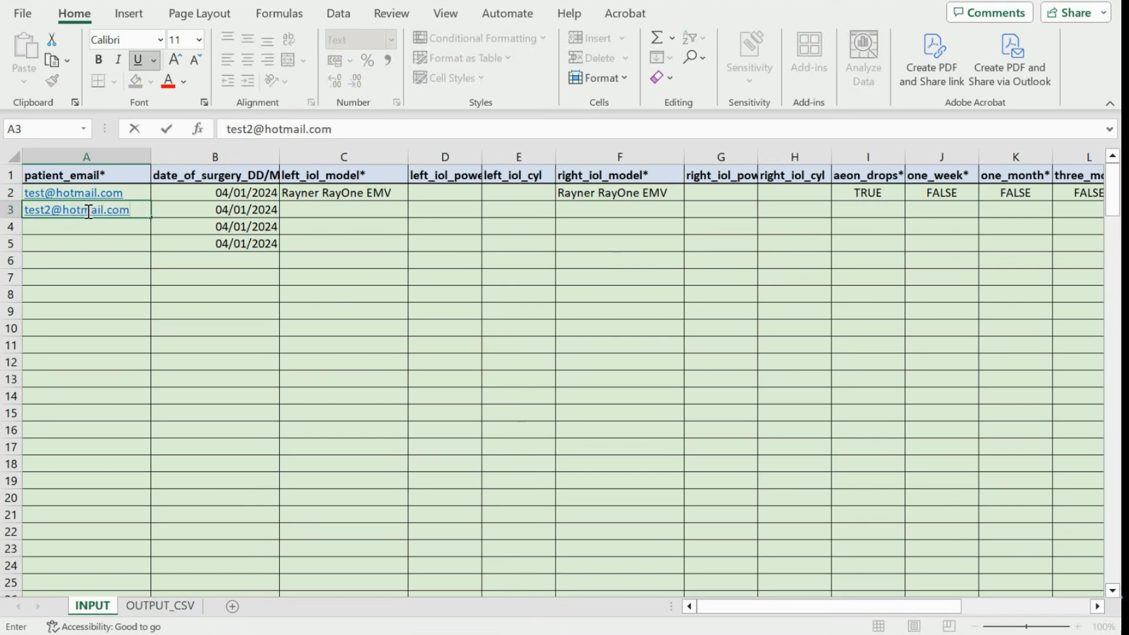
click(341, 209)
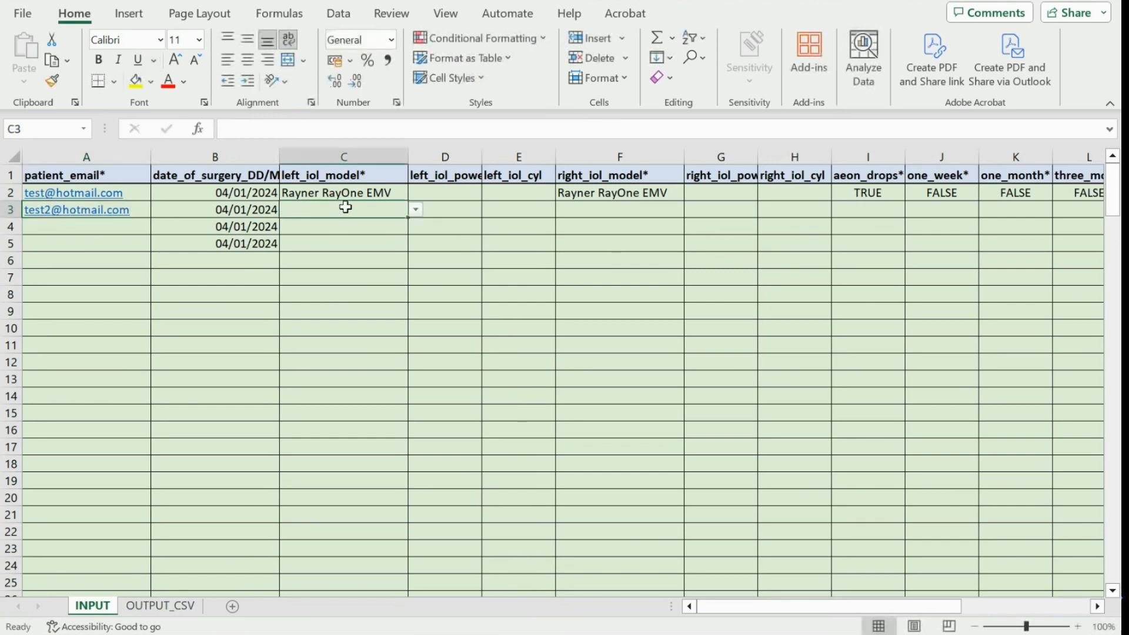
text(ra)
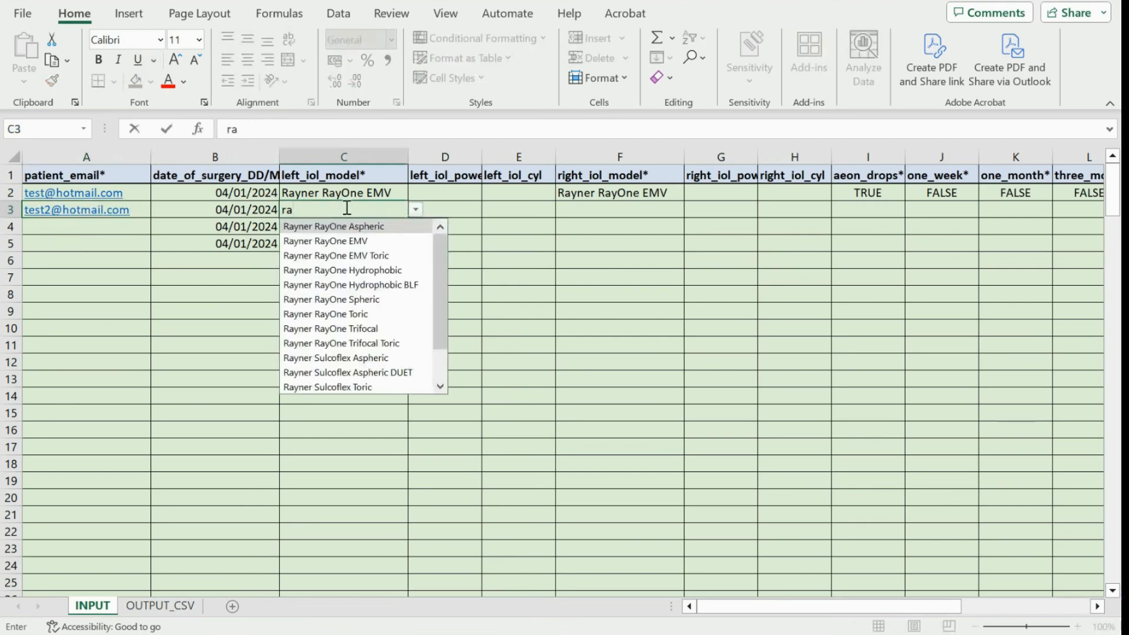
click(347, 256)
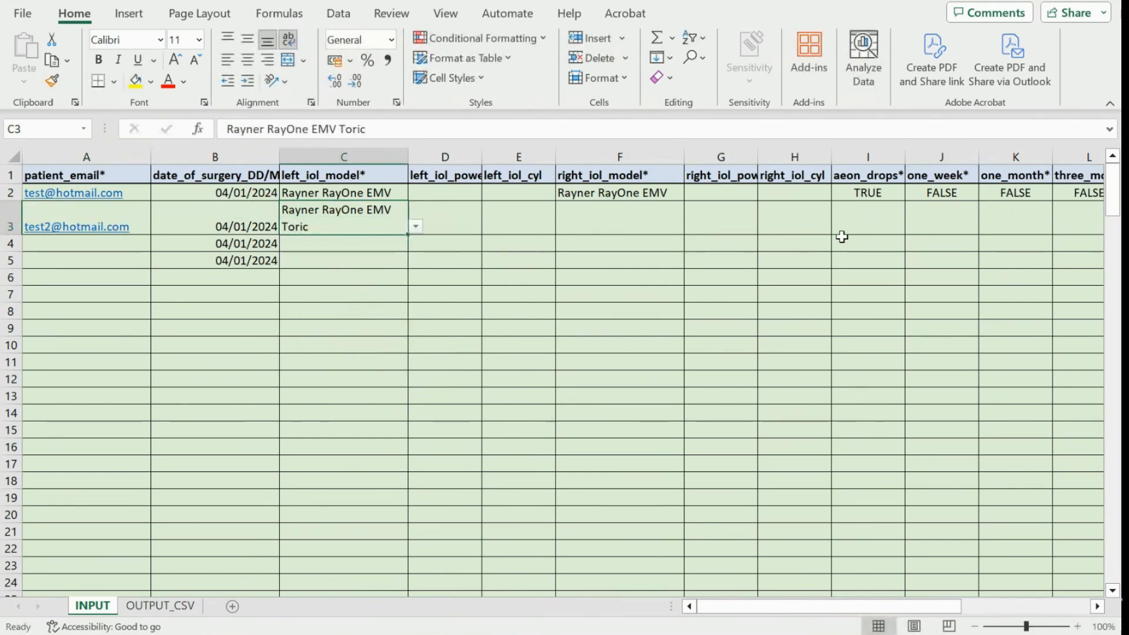
Set the second patient's aeon_drops to TRUE and fill TRUE across to three_year.
double_click(872, 227)
text(tre)
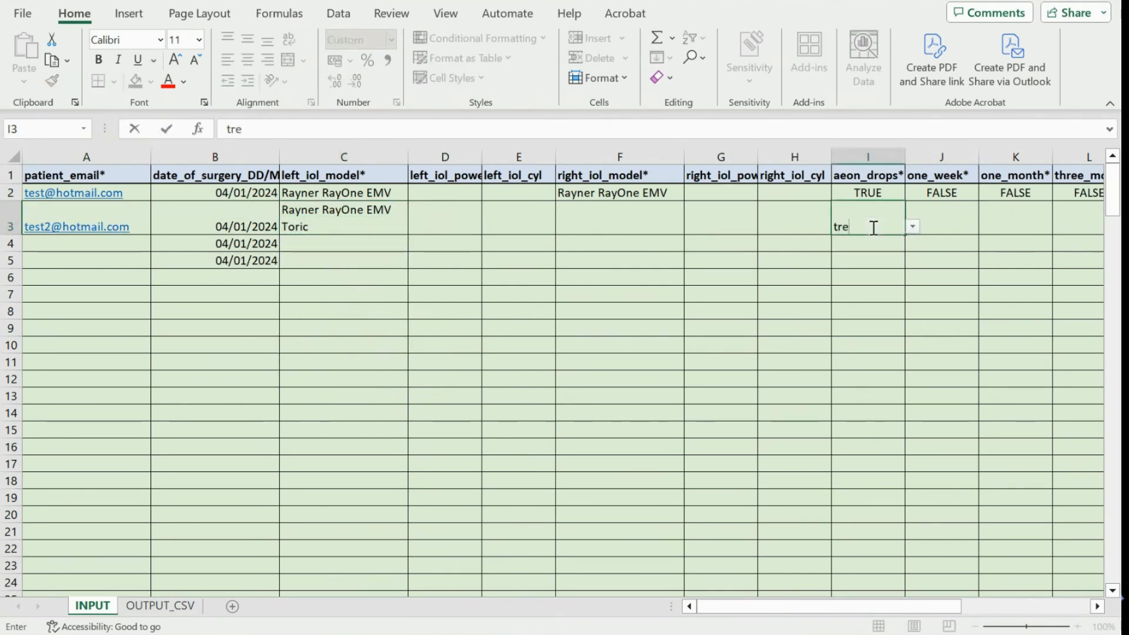
key(BackSpace)
key(BackSpace)
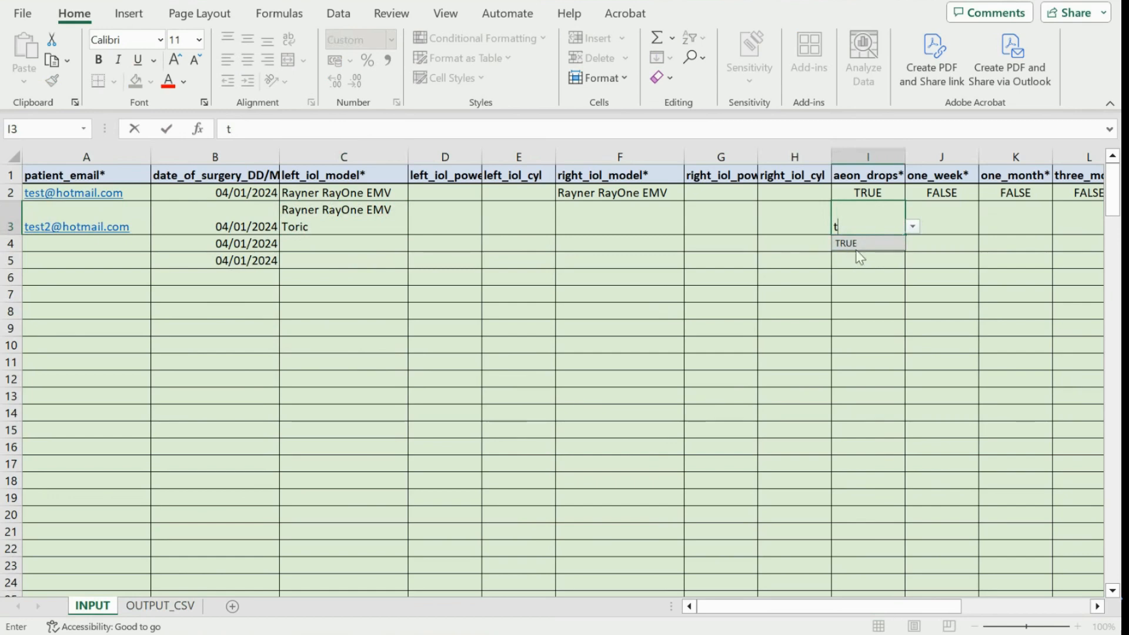
click(869, 243)
drag(906, 234, 1069, 244)
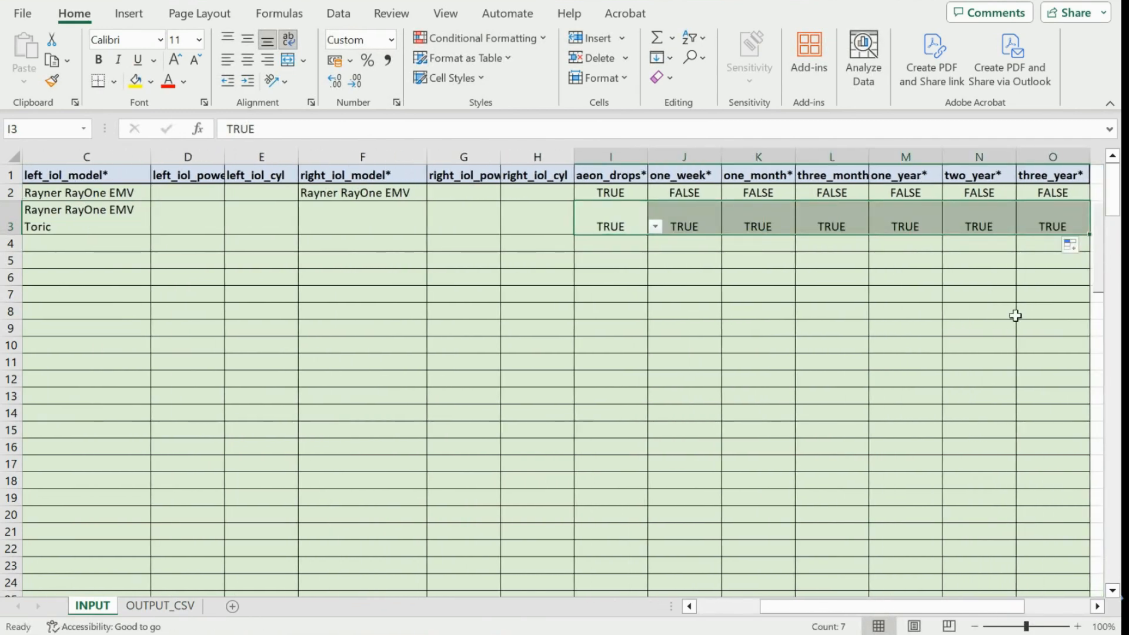
Run the EXPORT TO CSV macro from the INPUT sheet.
scroll(1016, 316, right, 3)
scroll(941, 329, right, 1)
click(876, 447)
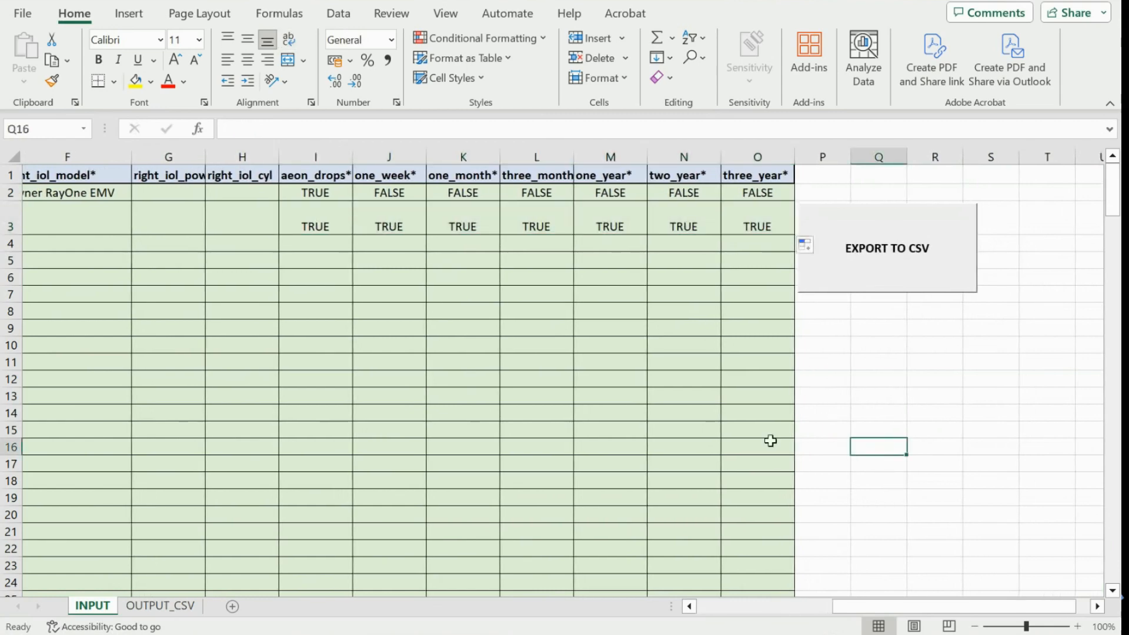
scroll(706, 429, left, 1)
scroll(641, 419, left, 5)
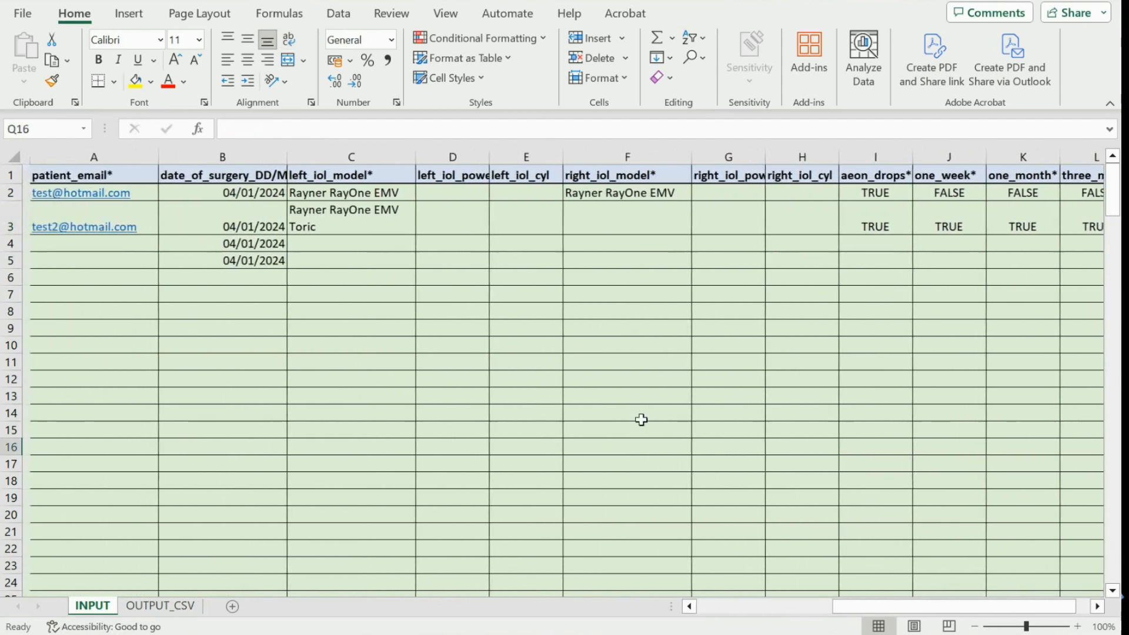
scroll(641, 419, right, 6)
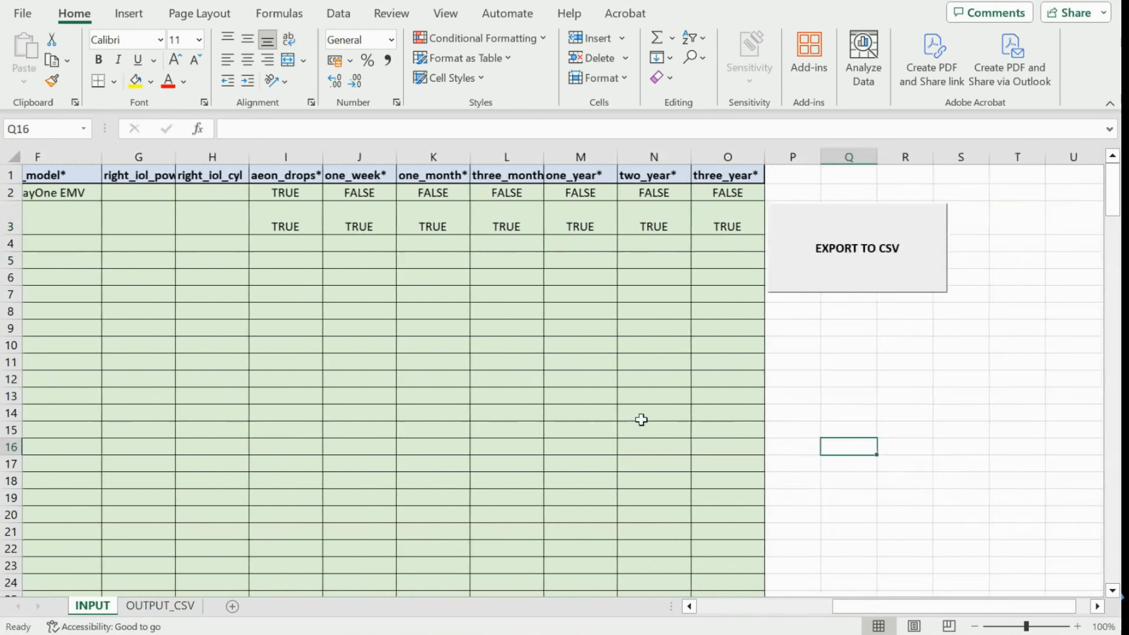
scroll(641, 419, right, 1)
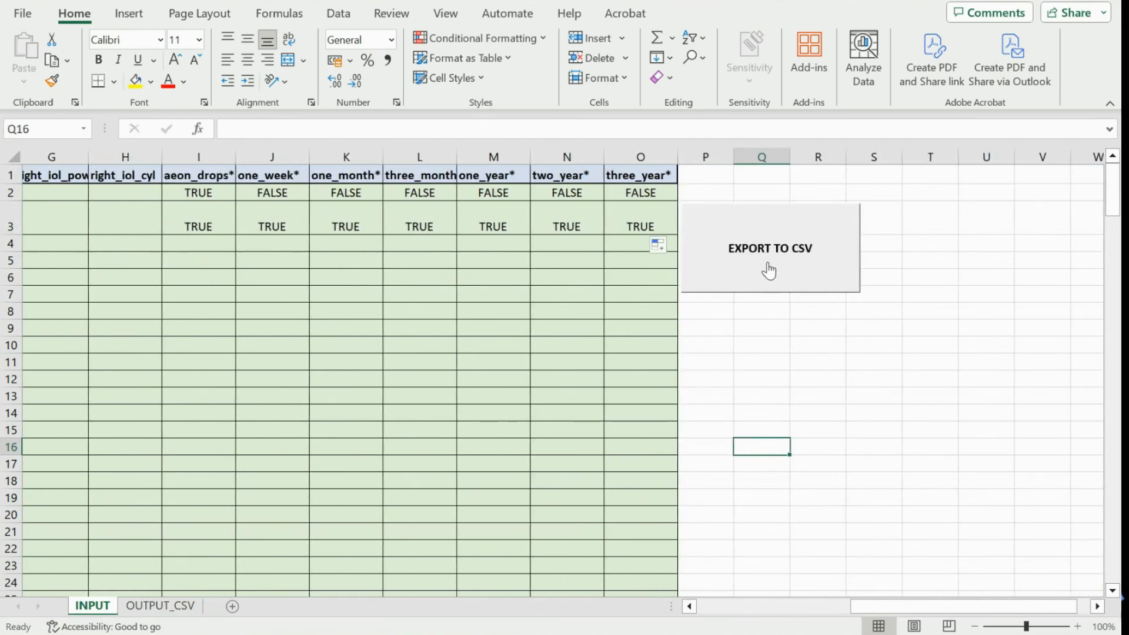
click(769, 271)
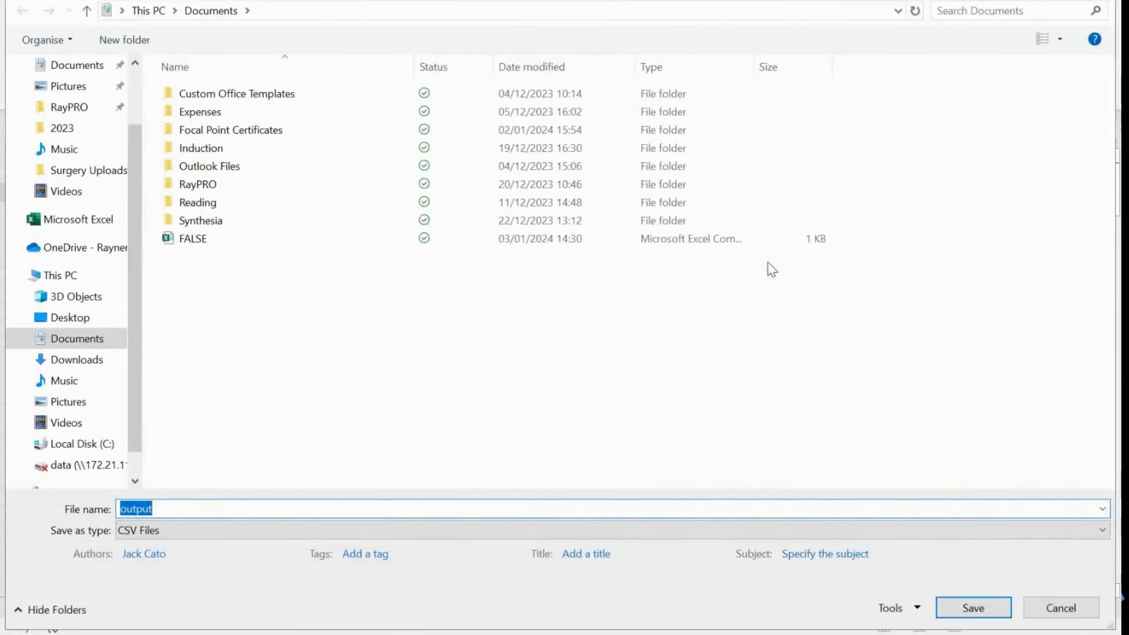
Save the export as CSV file 04.01.2024 in the Surgery Uploads folder.
click(59, 170)
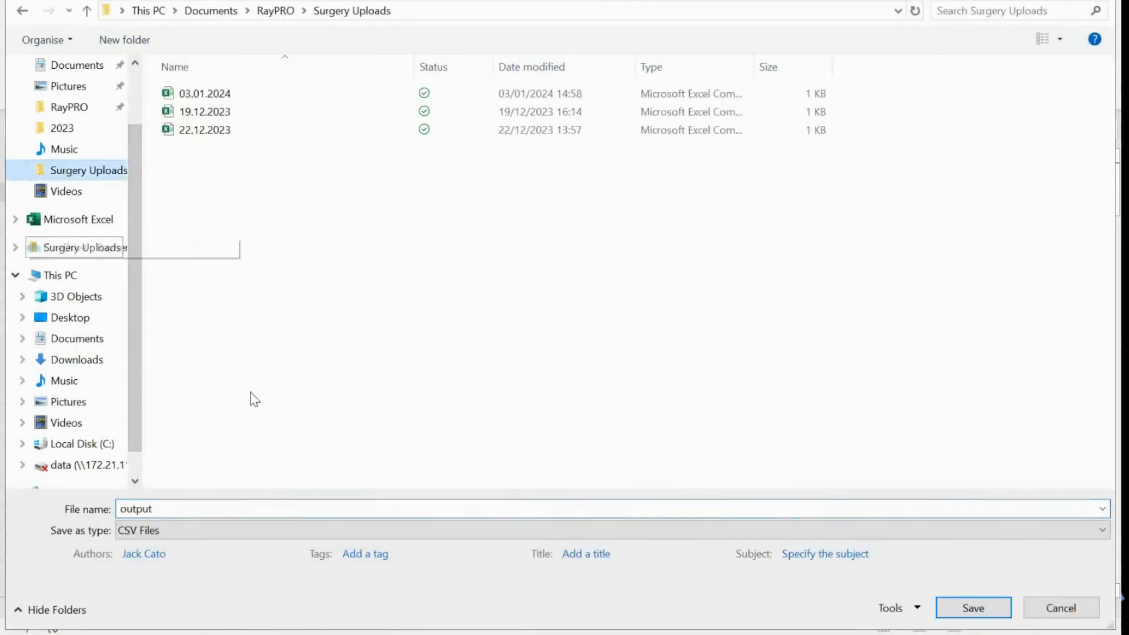
click(222, 510)
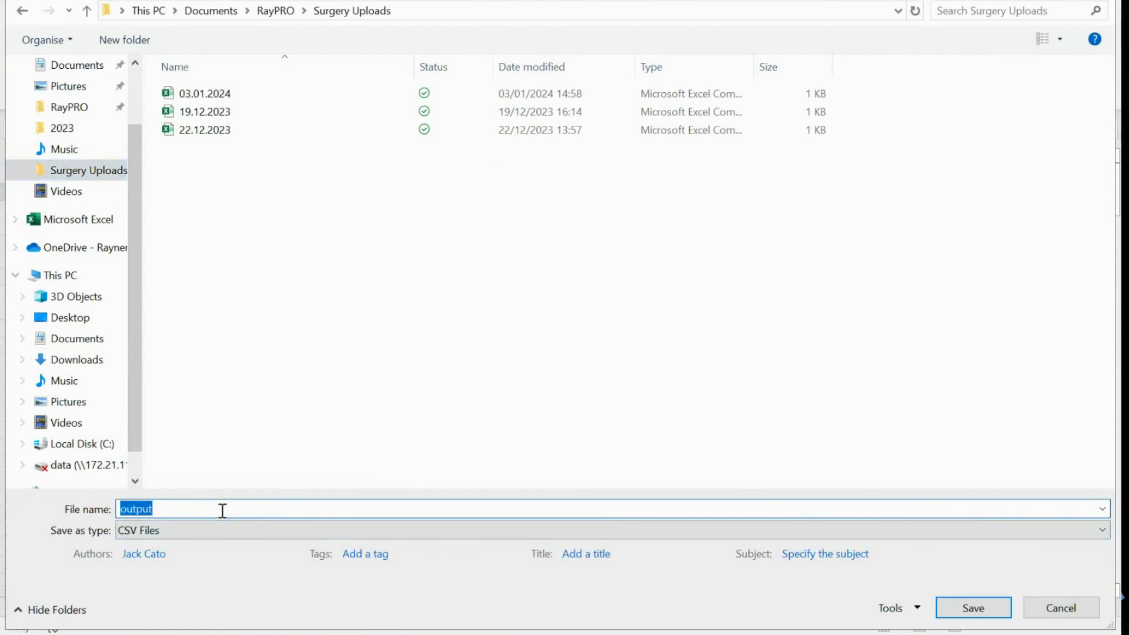
text(04.01.2024)
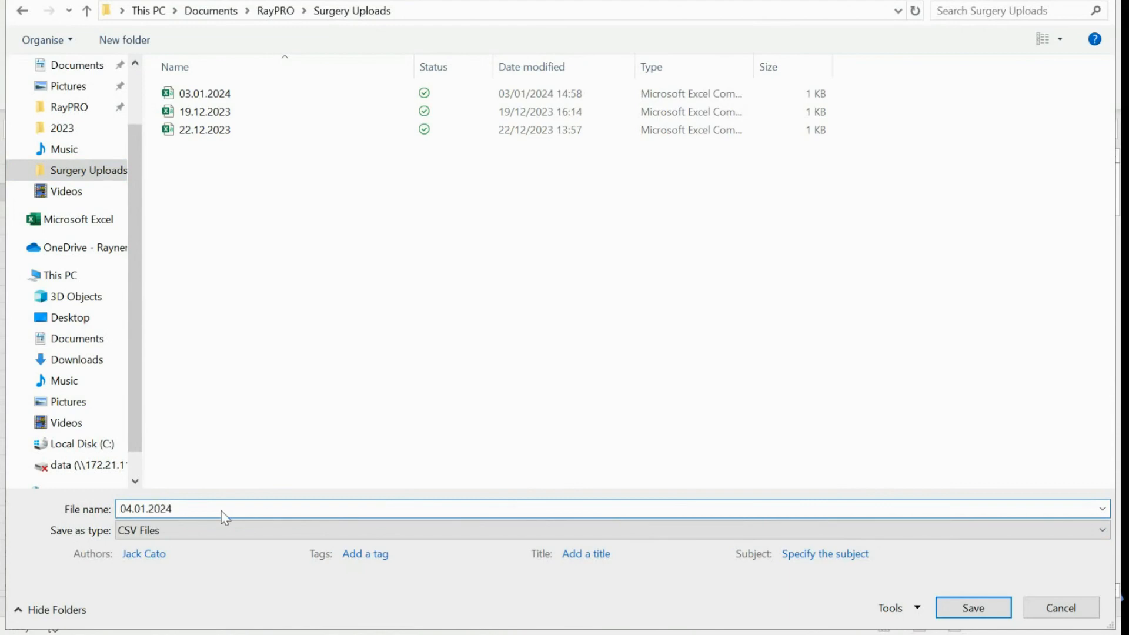
double_click(182, 510)
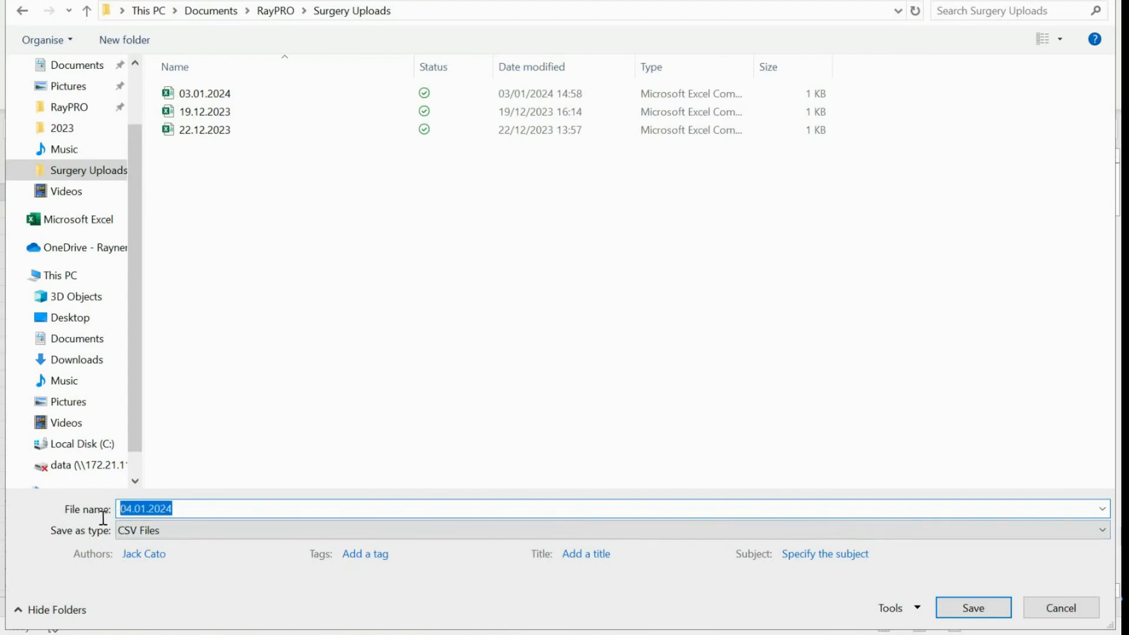
click(204, 507)
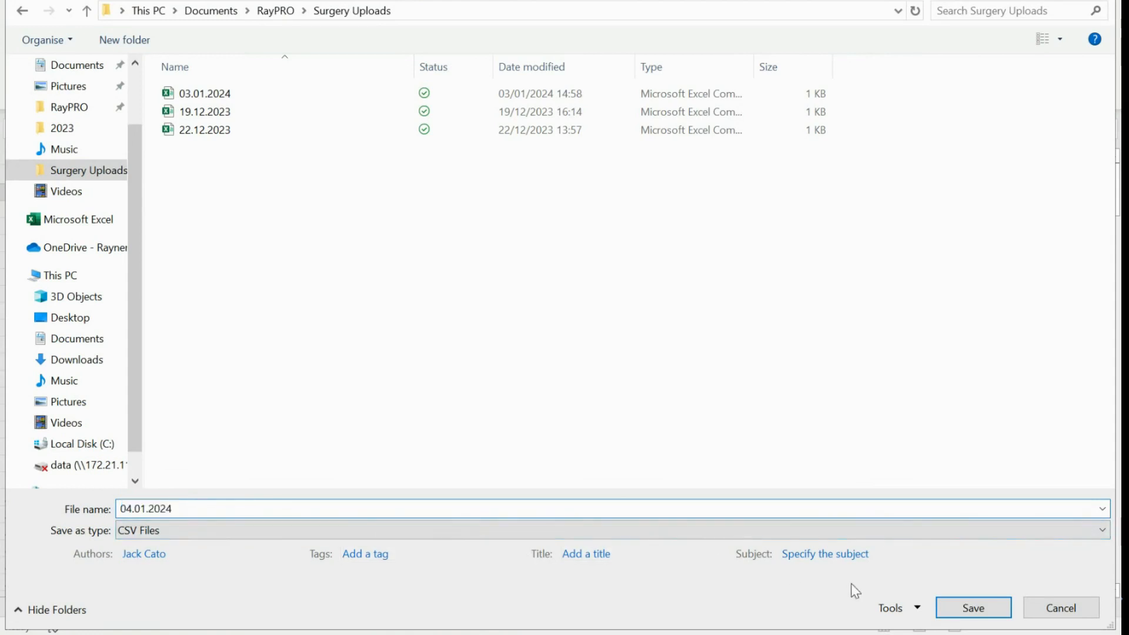
click(973, 607)
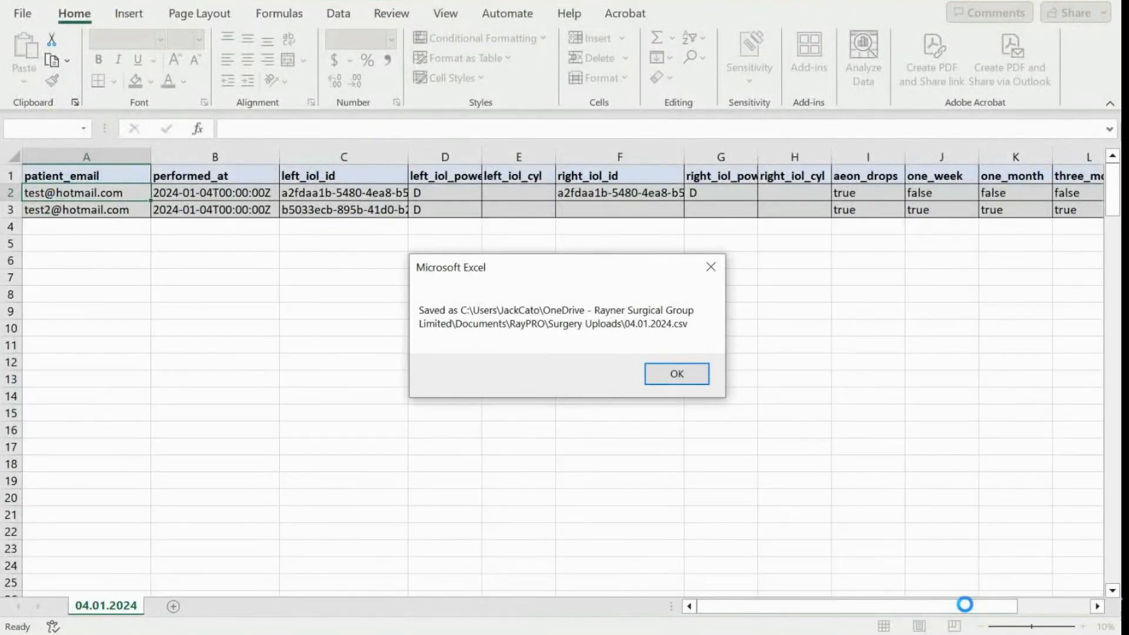
Dismiss the saved-as message, set O6 to TRUE, then close Excel choosing Don't Save.
click(684, 373)
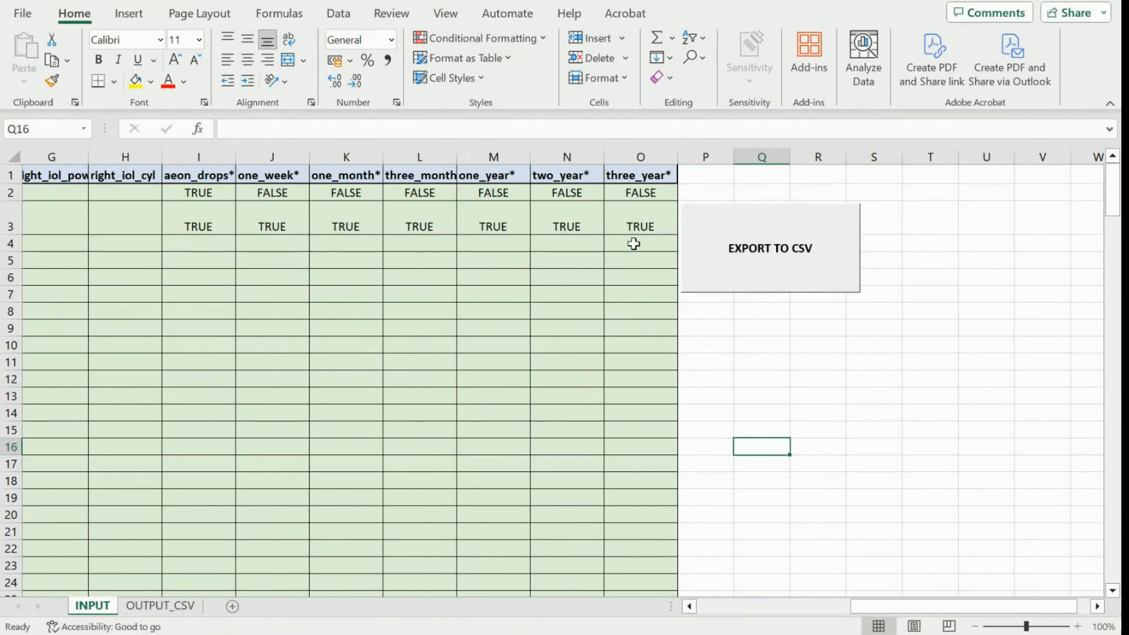
click(635, 276)
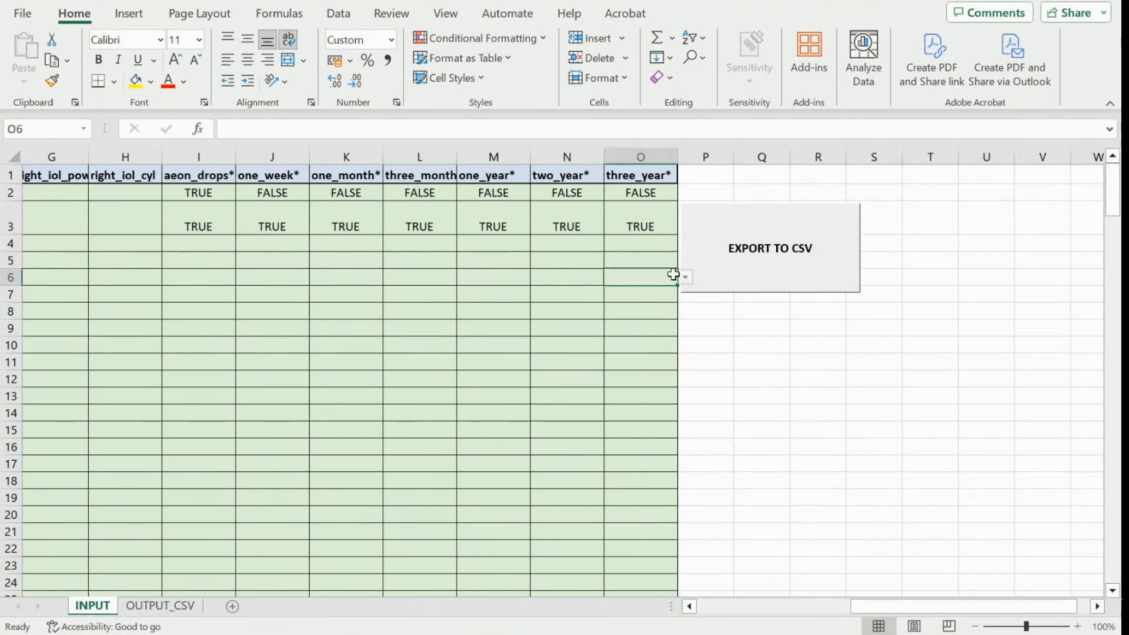
click(686, 279)
click(670, 295)
click(1107, 1)
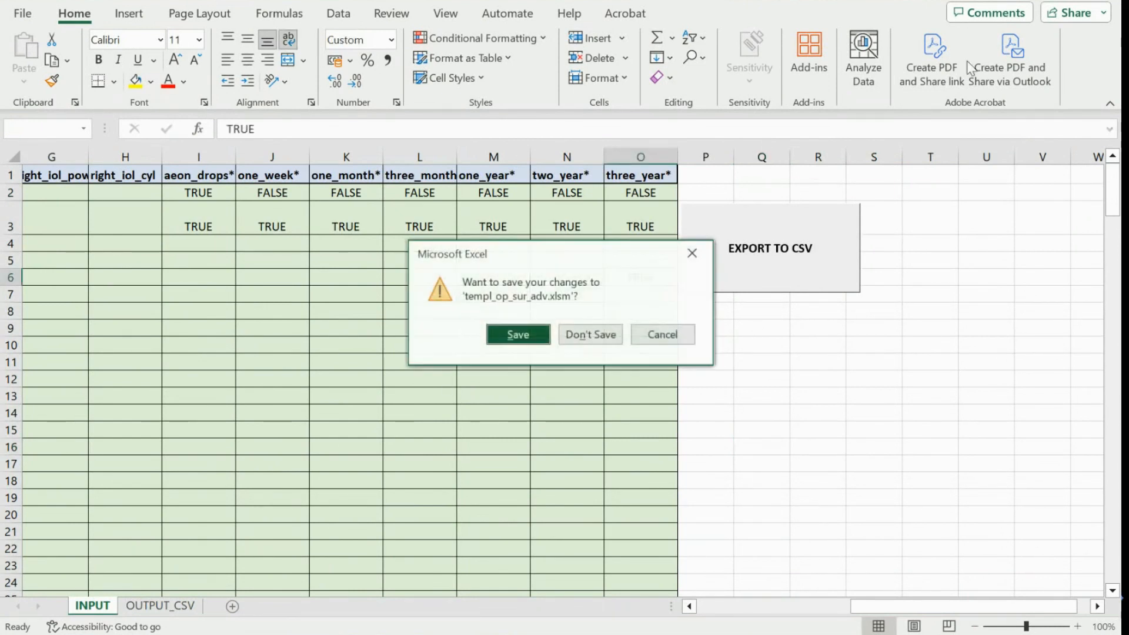
click(591, 335)
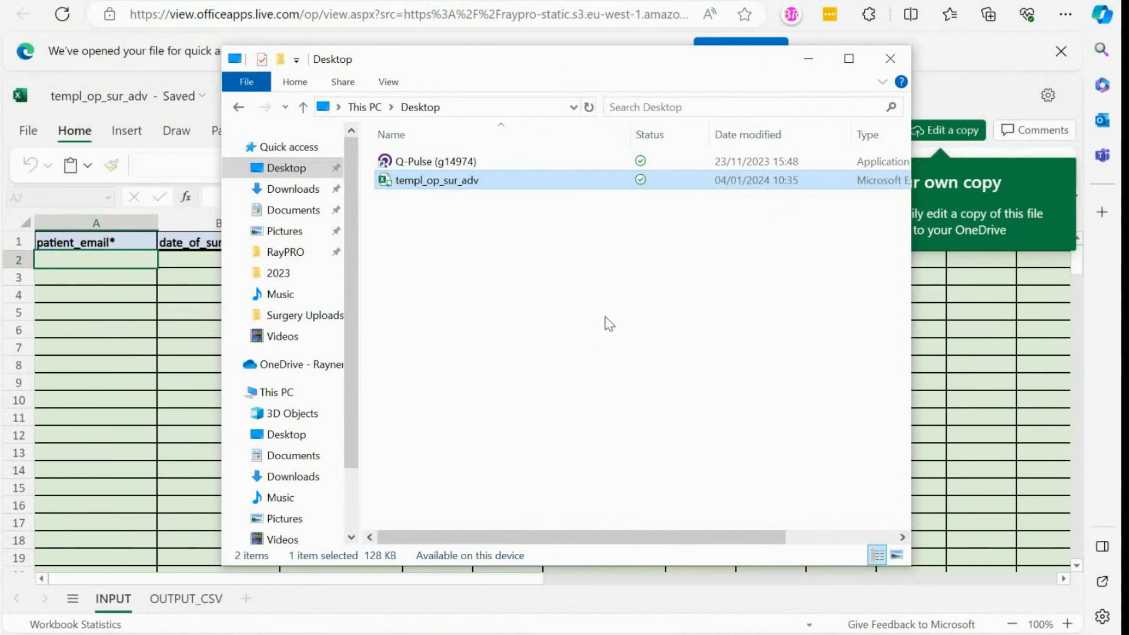
Close the File Explorer Desktop window to reveal the RayPRO add-patients page.
click(891, 59)
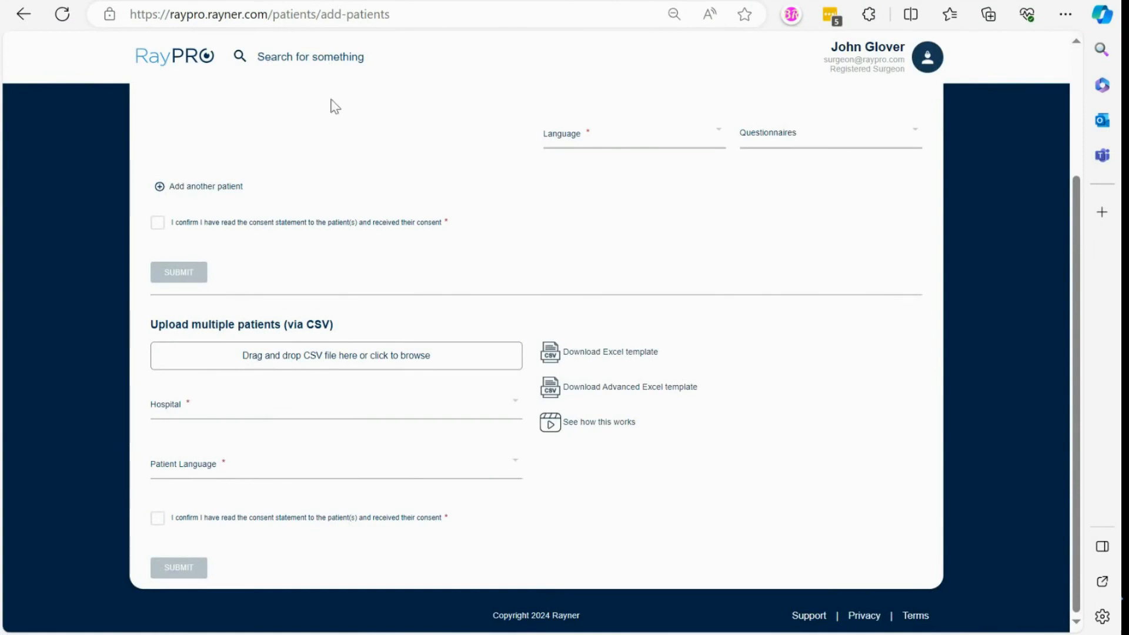
Attach 04.01.2024.csv from Surgery Uploads to the Upload multiple patients section.
scroll(335, 107, up, 3)
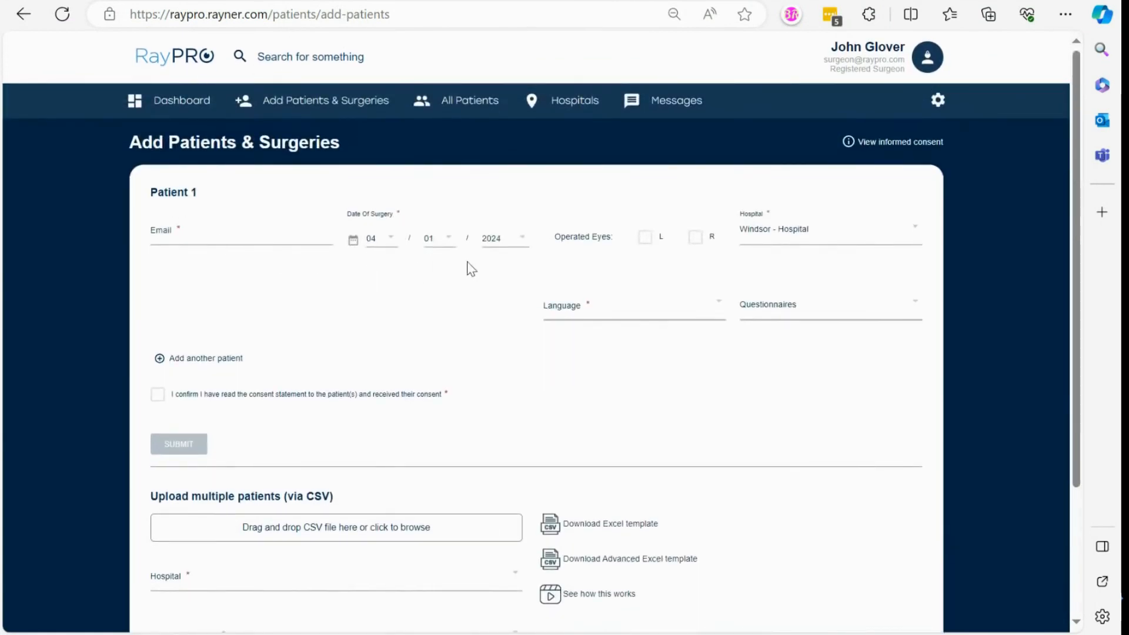
scroll(466, 399, down, 3)
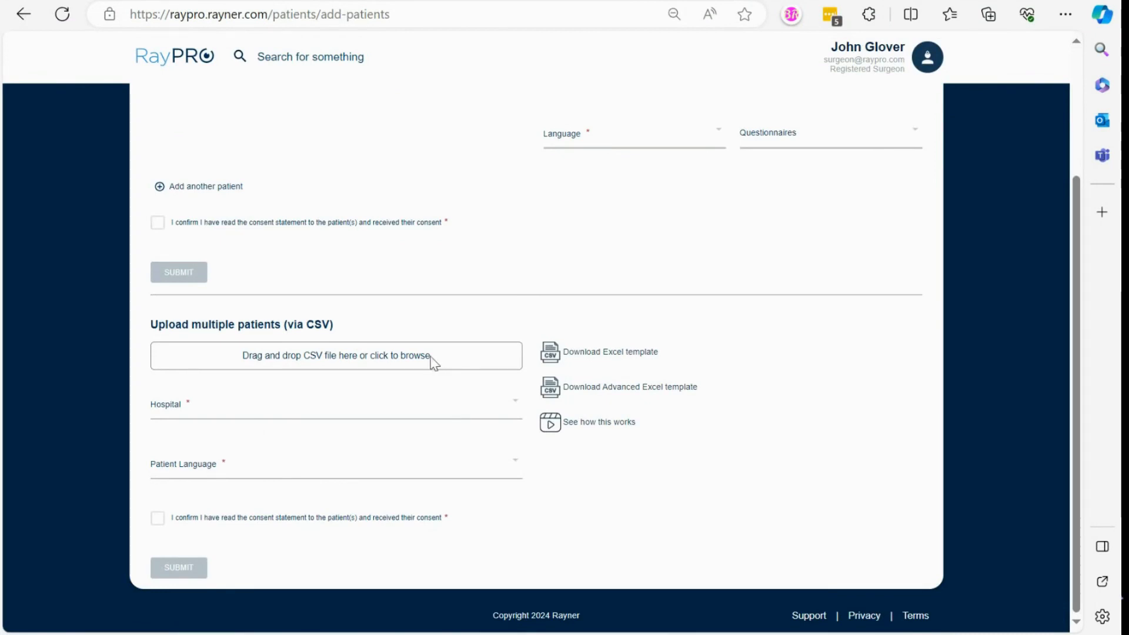
click(412, 365)
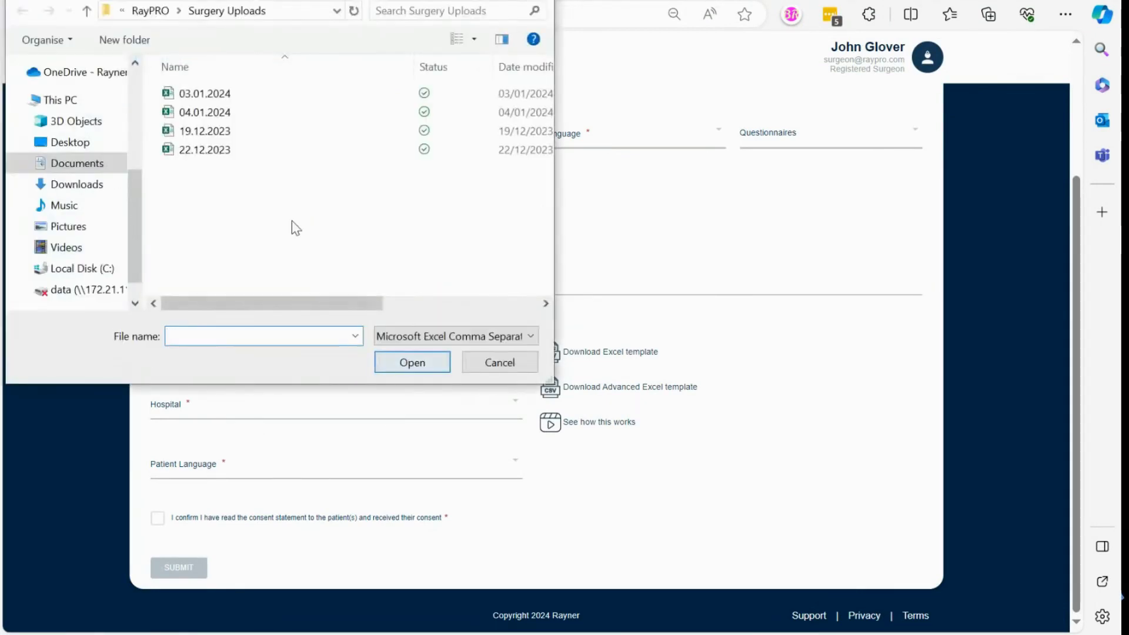
double_click(223, 112)
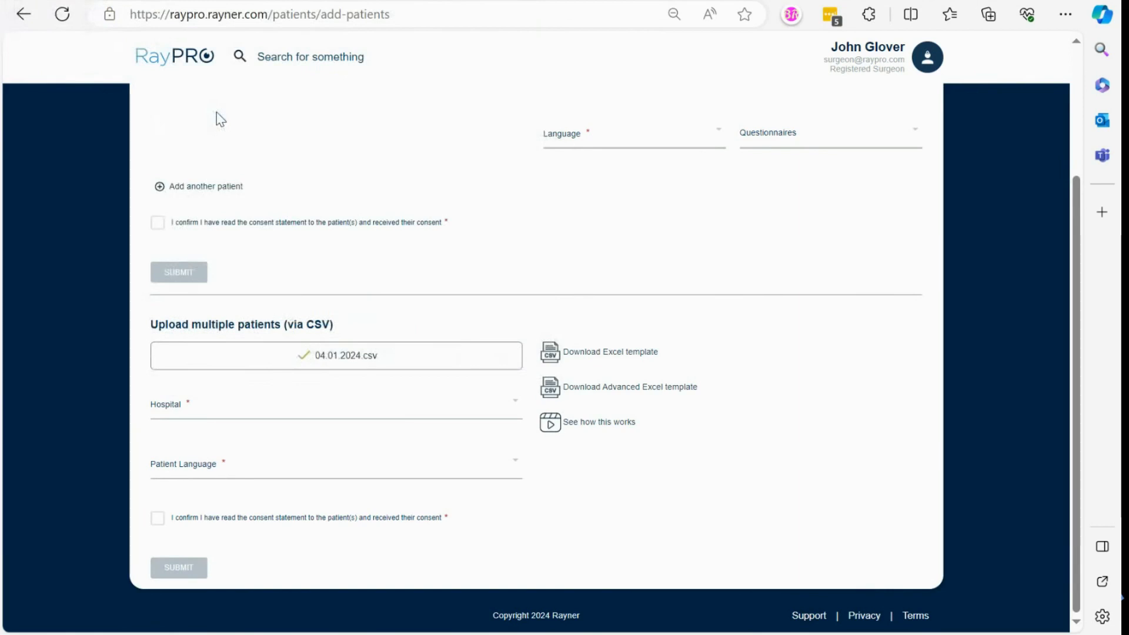
Choose Rayner Test Hospital and English patient language, then tick the patient consent box.
click(215, 416)
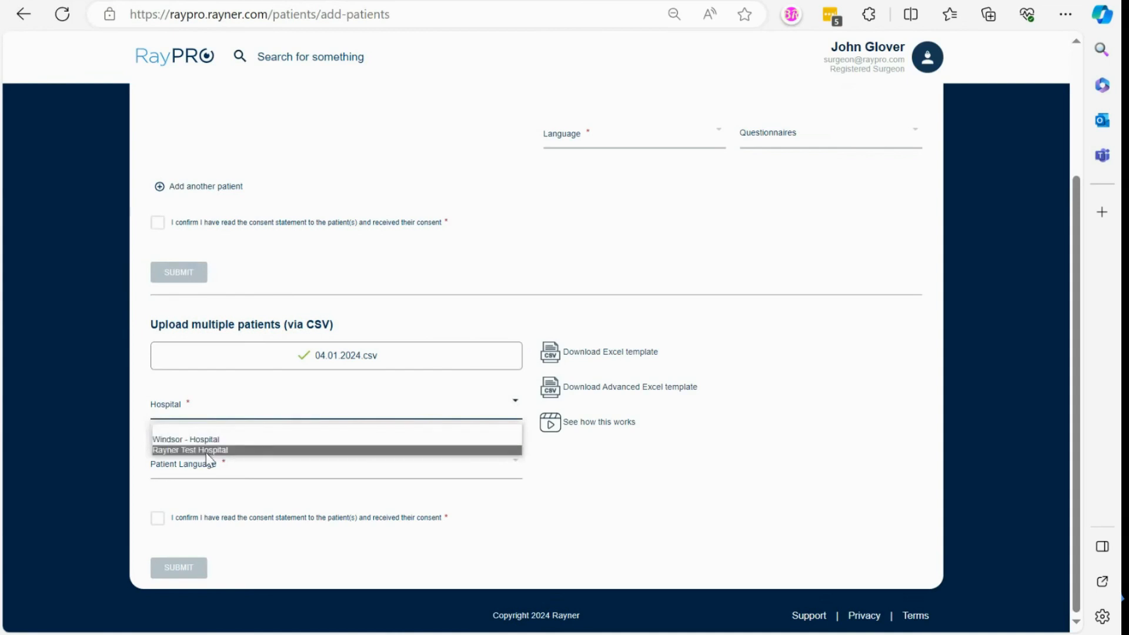
click(207, 450)
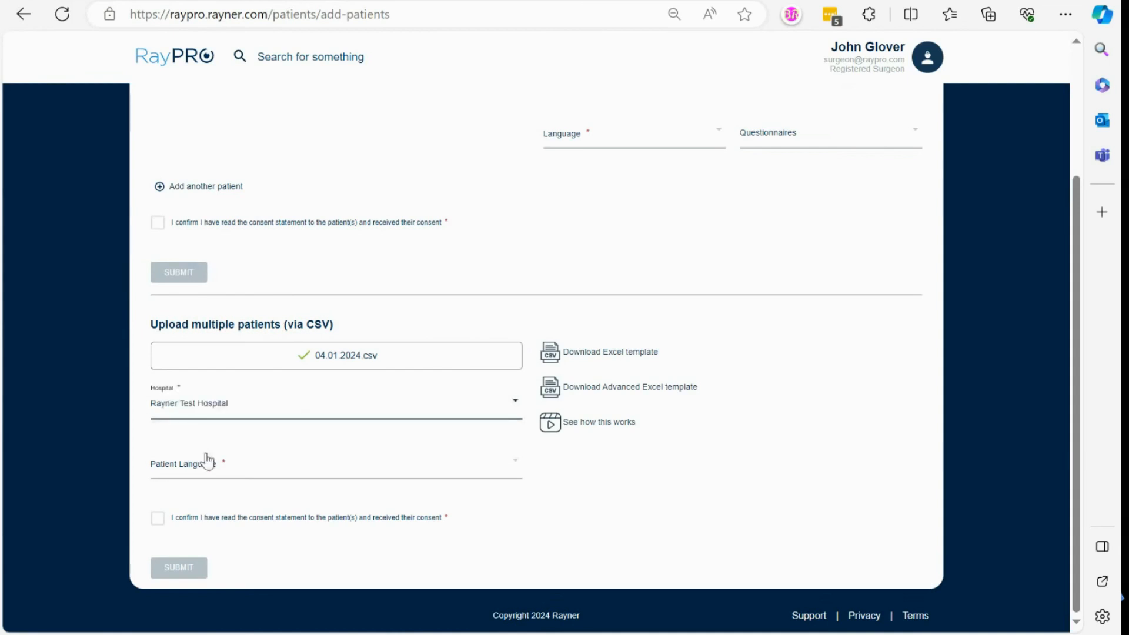
click(203, 468)
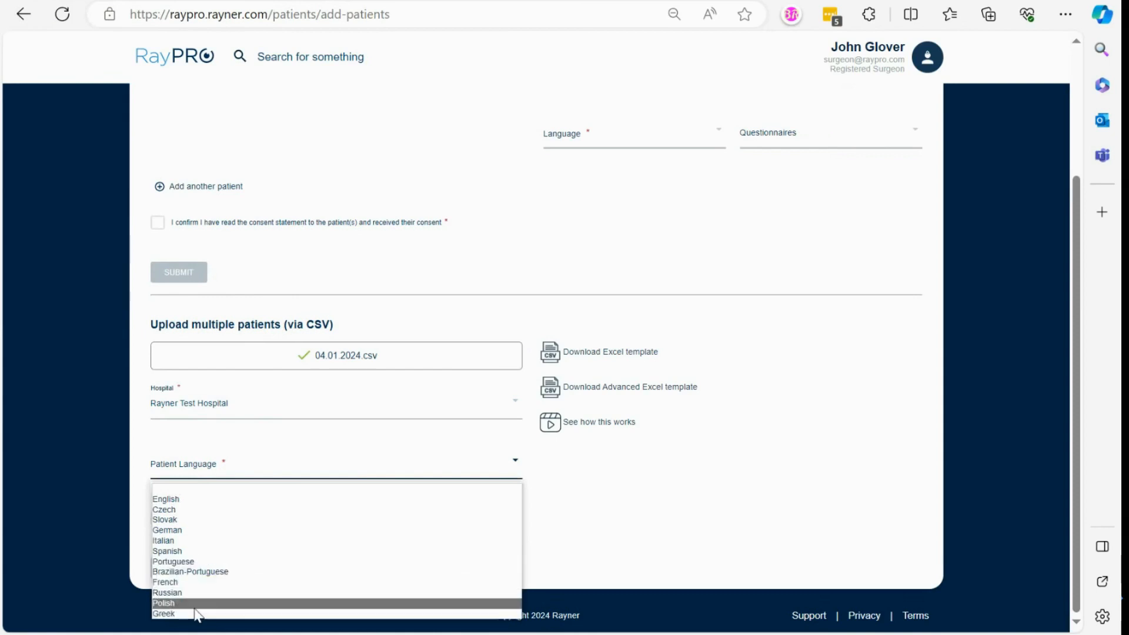
click(204, 501)
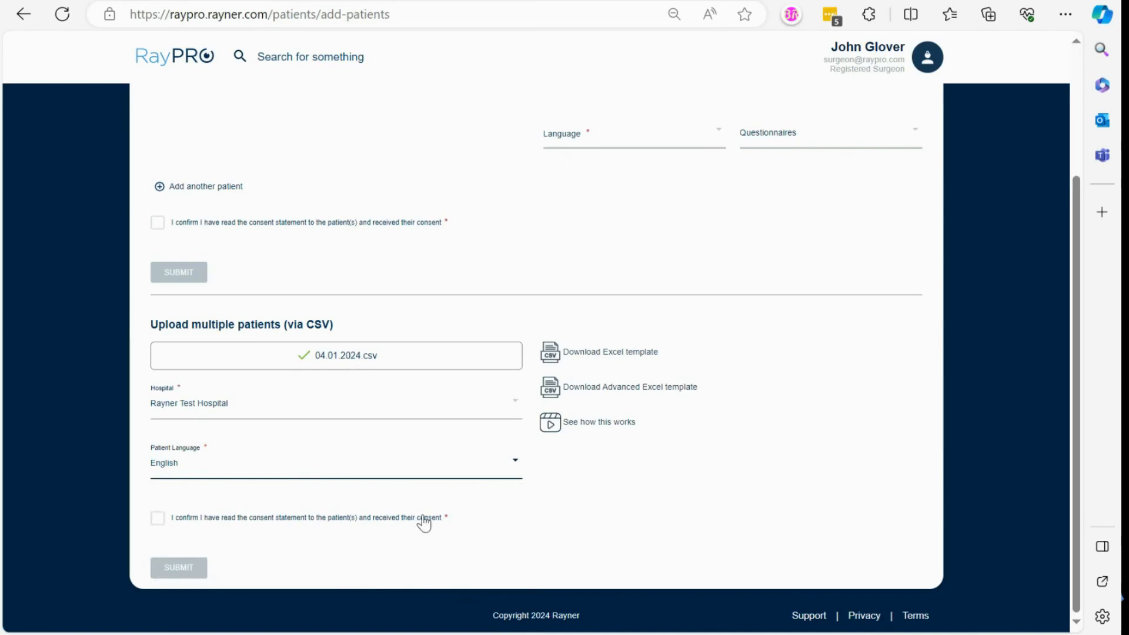
click(158, 520)
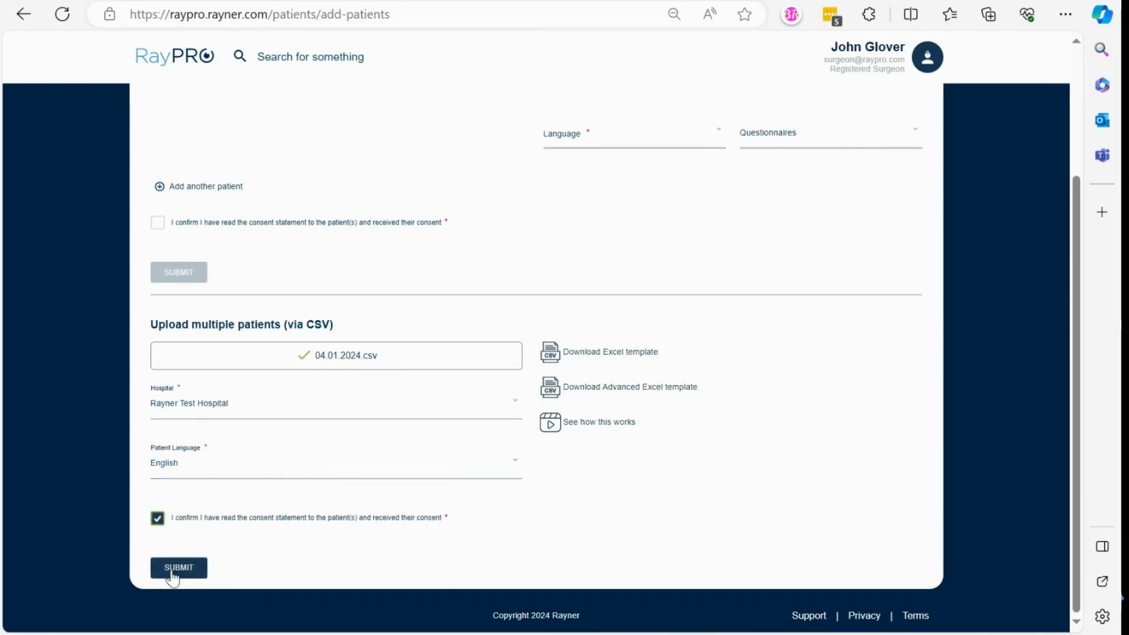